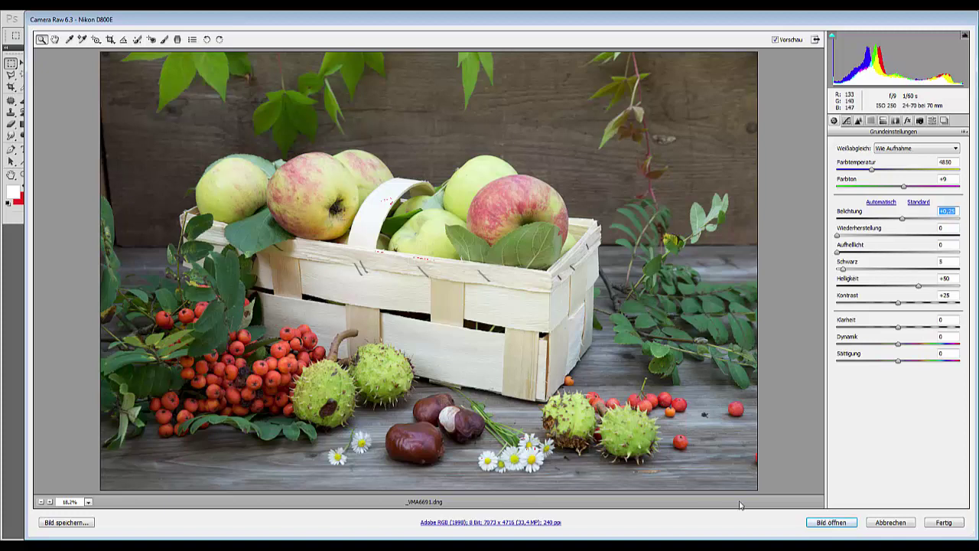
Open the developed photo in Photoshop, and reopen _VMA6691.dng from Bridge in Camera Raw.
left_click(820, 523)
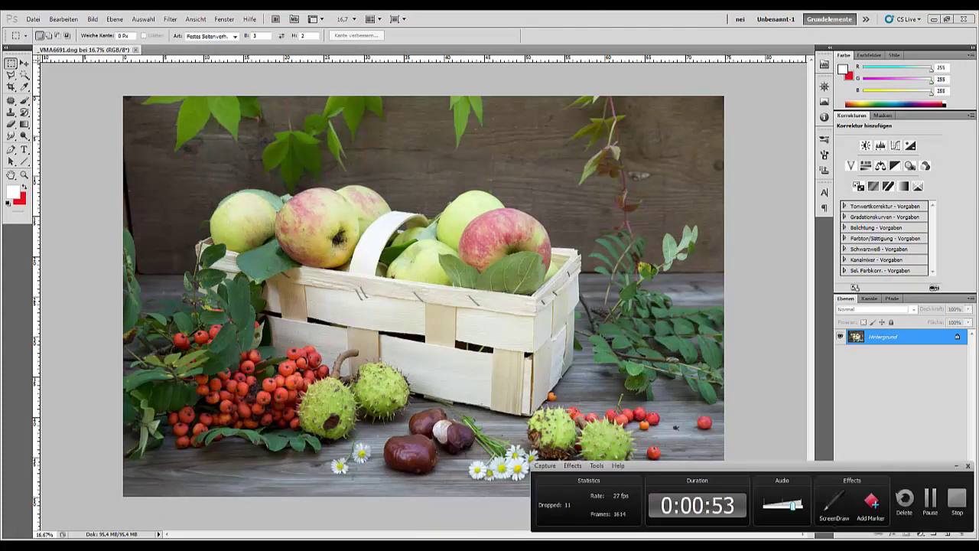
key("alt+Tab")
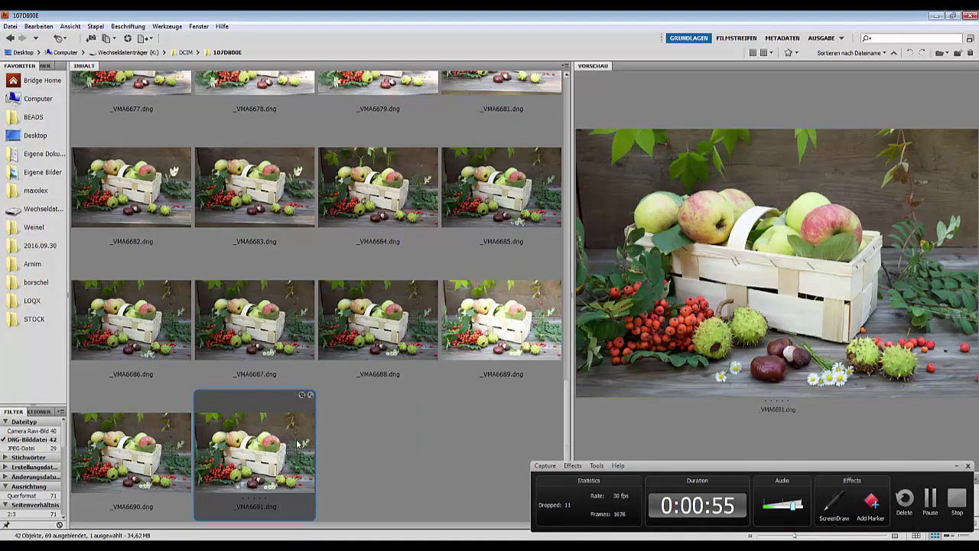
right_click(257, 449)
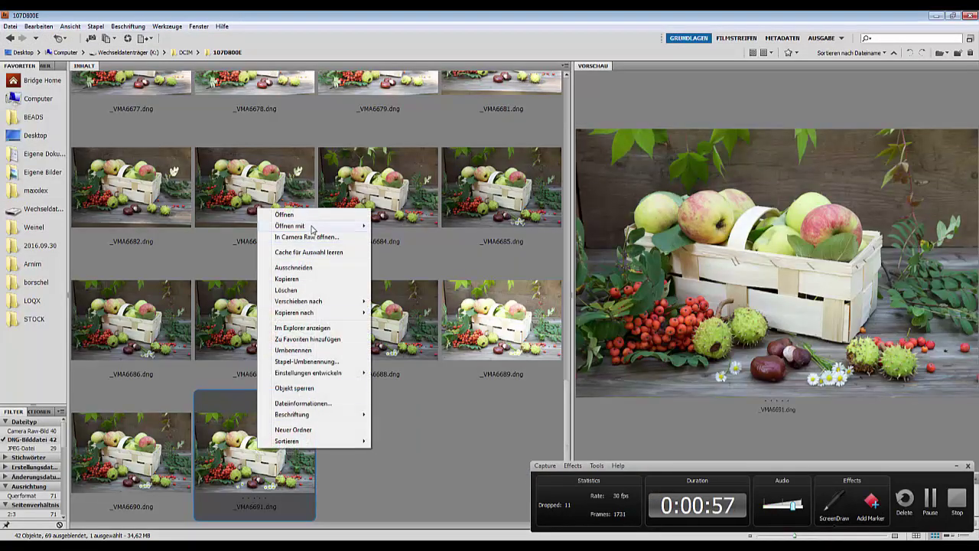
mouse_move(311, 230)
left_click(205, 227)
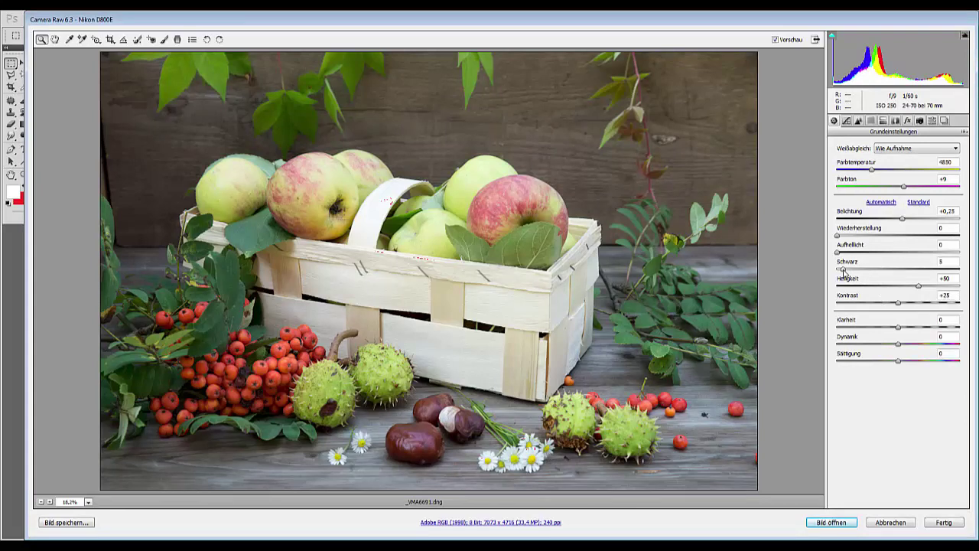
Darken the raw photo by setting Schwarz to 24, Wiederherstellung to 62 and Belichtung to -0,75.
left_click_drag(844, 273, 866, 275)
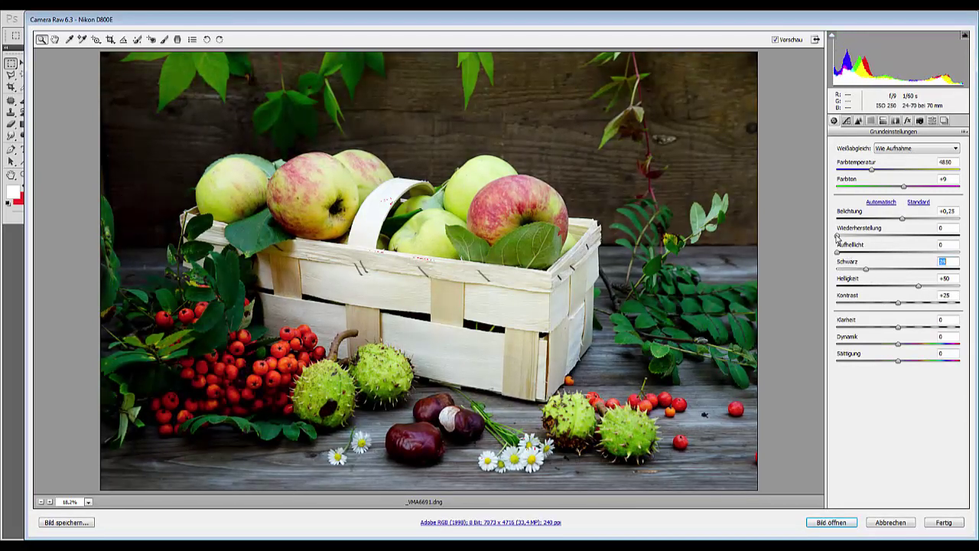
left_click_drag(838, 236, 913, 243)
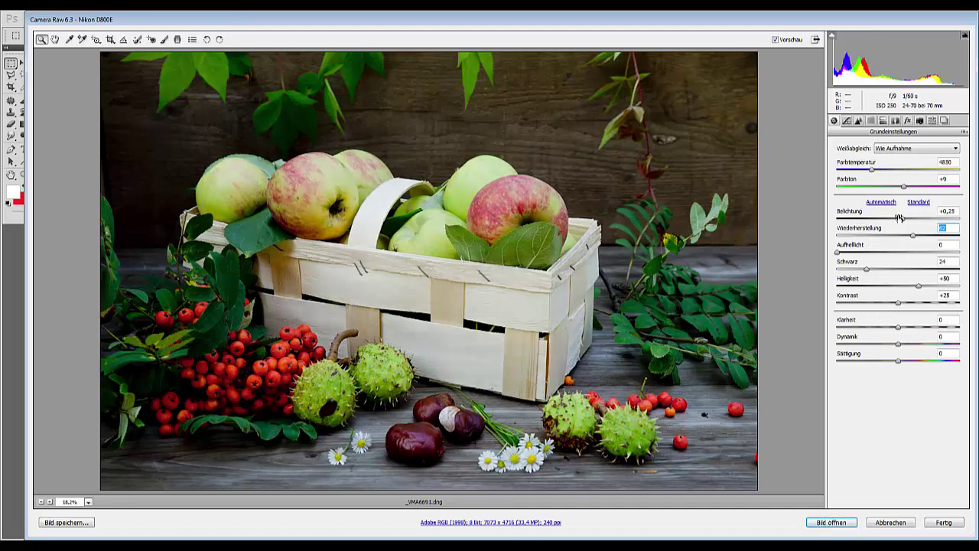
left_click_drag(900, 219, 888, 225)
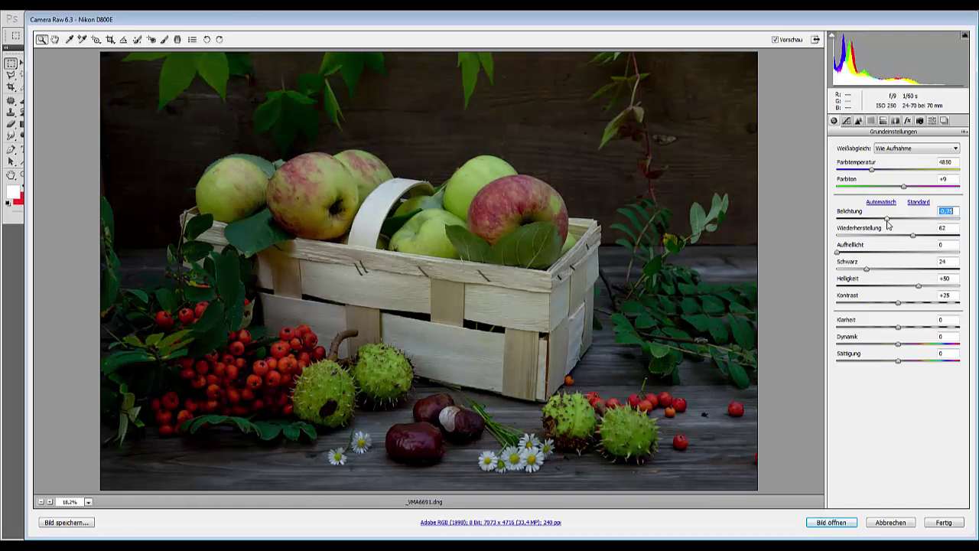
Set Farbtemperatur to 5450 and Schwarz to 30, and open the darkened version as a second image.
left_click_drag(873, 171, 881, 174)
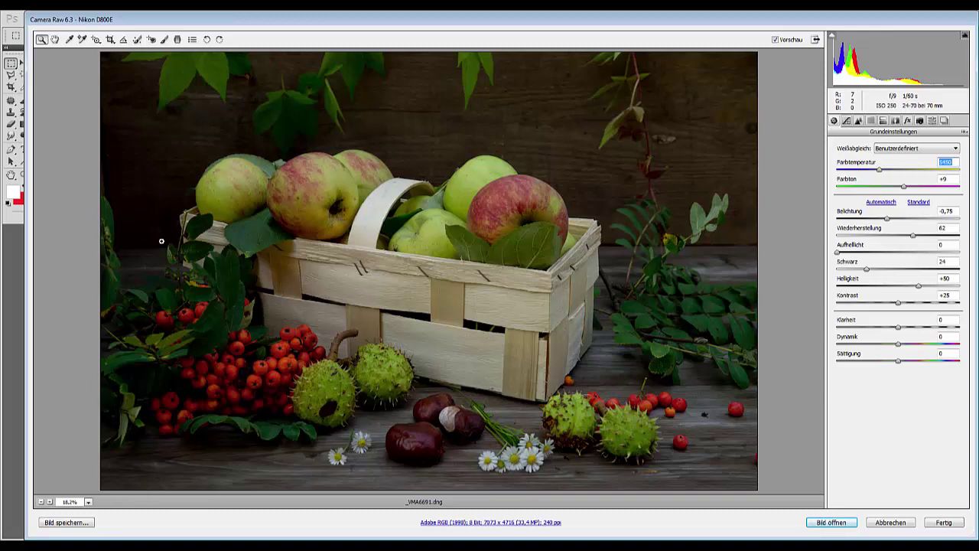
left_click(870, 270)
left_click_drag(873, 276, 877, 276)
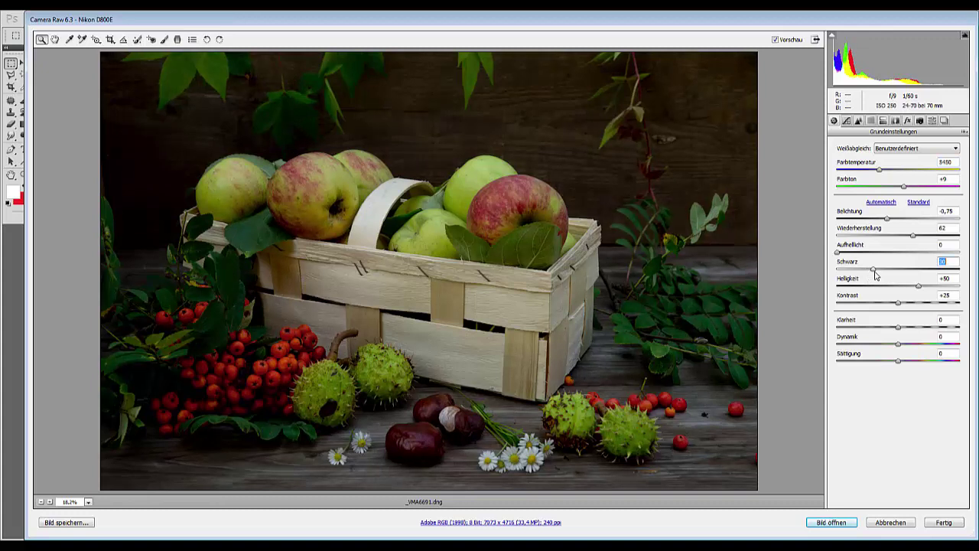
left_click(827, 524)
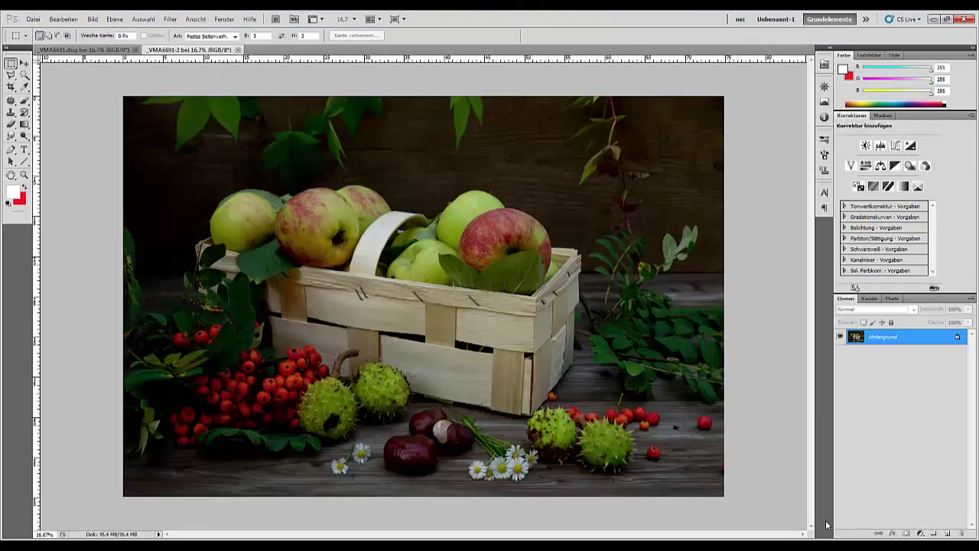
Copy the whole bright photo from _VMA6691.dng and paste it as a new layer into the dark version _VMA6691-2.
left_click(68, 51)
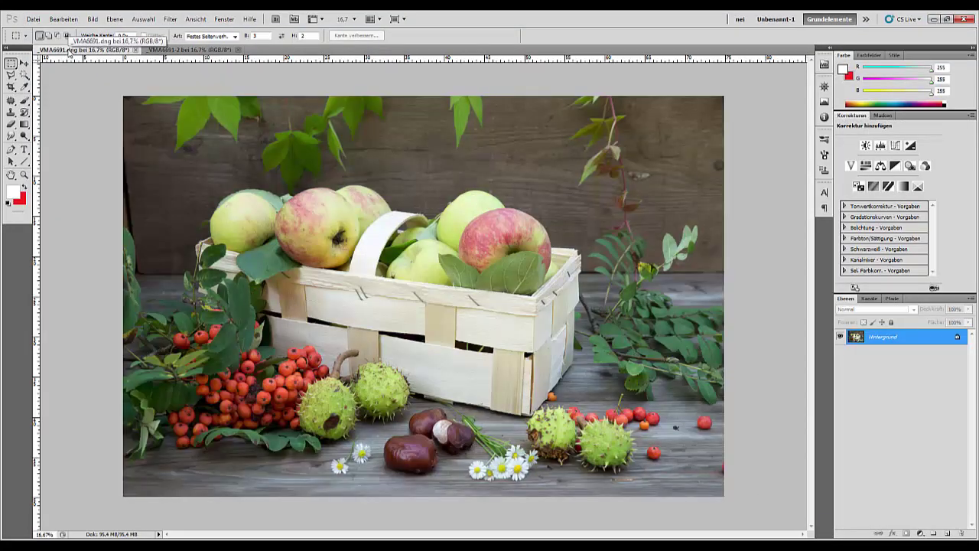
key("ctrl+a")
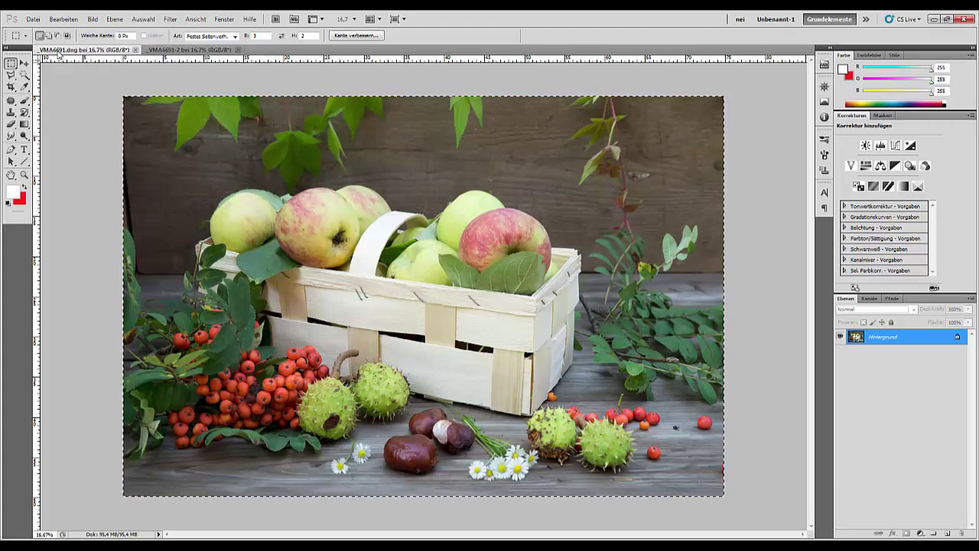
key("ctrl+alt+z")
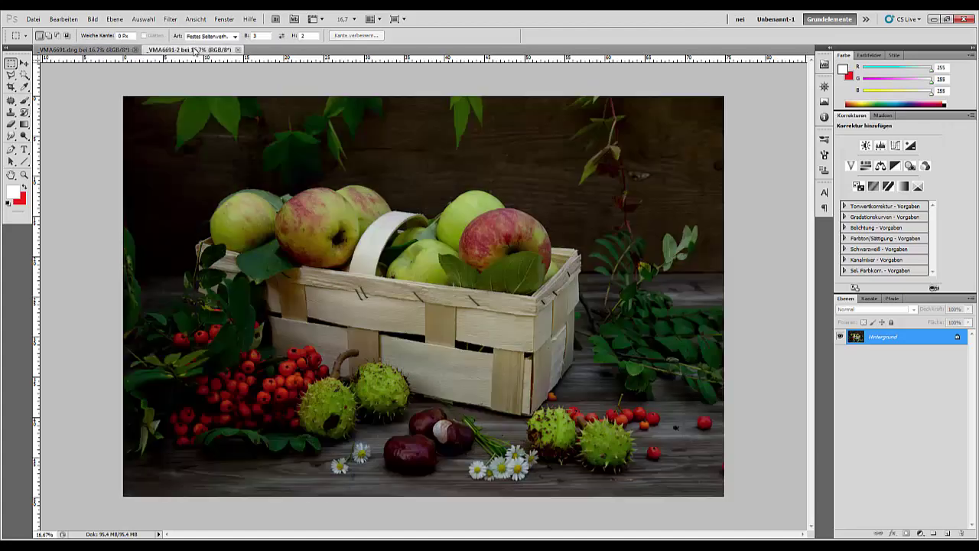
left_click(116, 49)
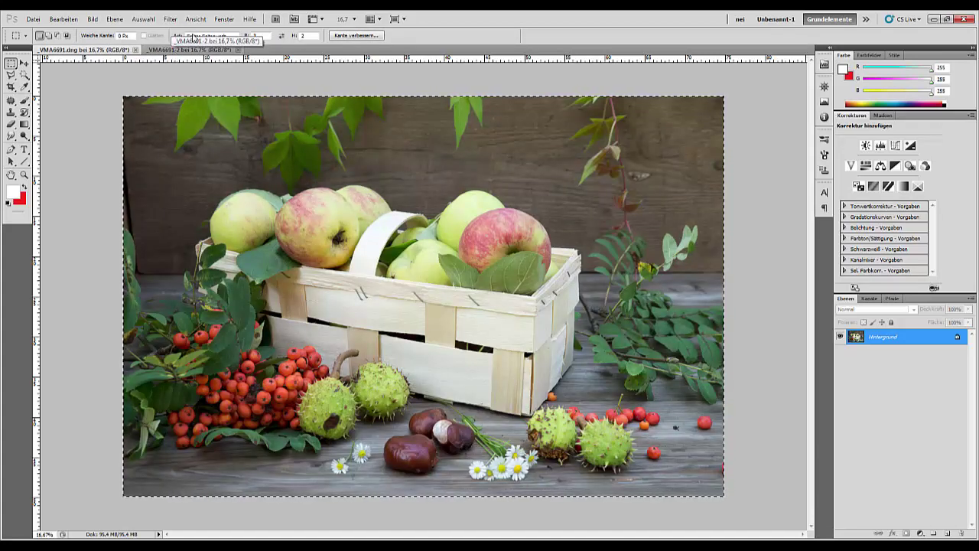
left_click(177, 49)
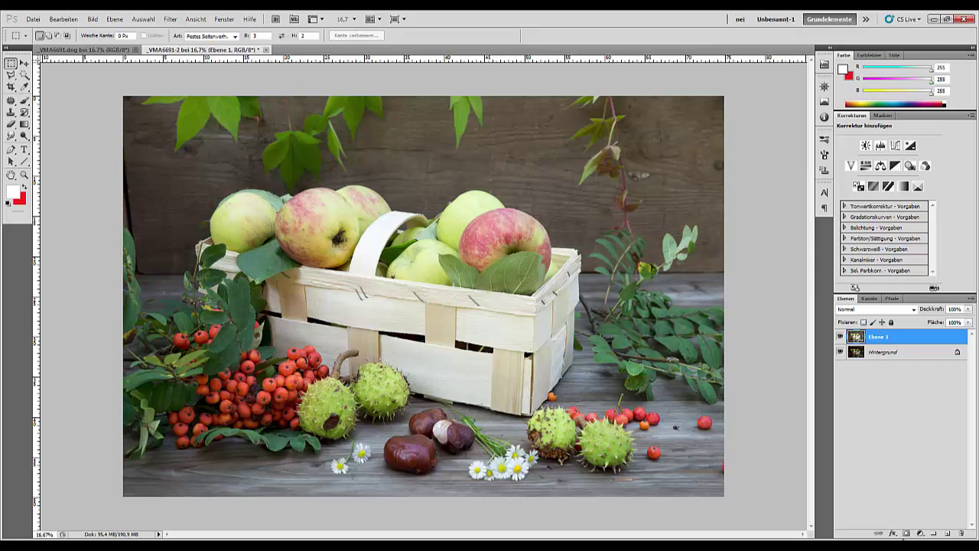
Add a black mask to the pasted bright layer and draw a diagonal white reflected gradient on it from the upper leaves.
left_click(906, 534, "alt")
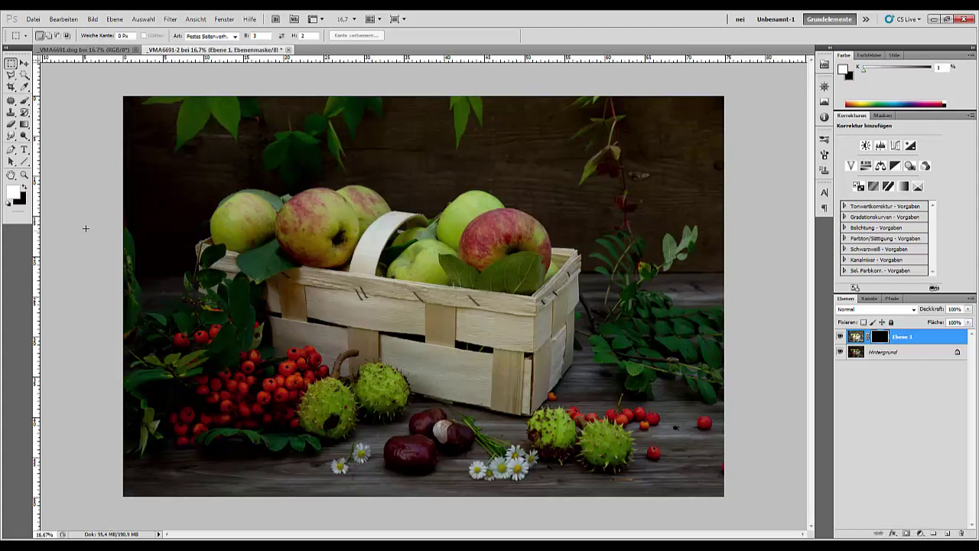
left_click(25, 124)
left_click(61, 125)
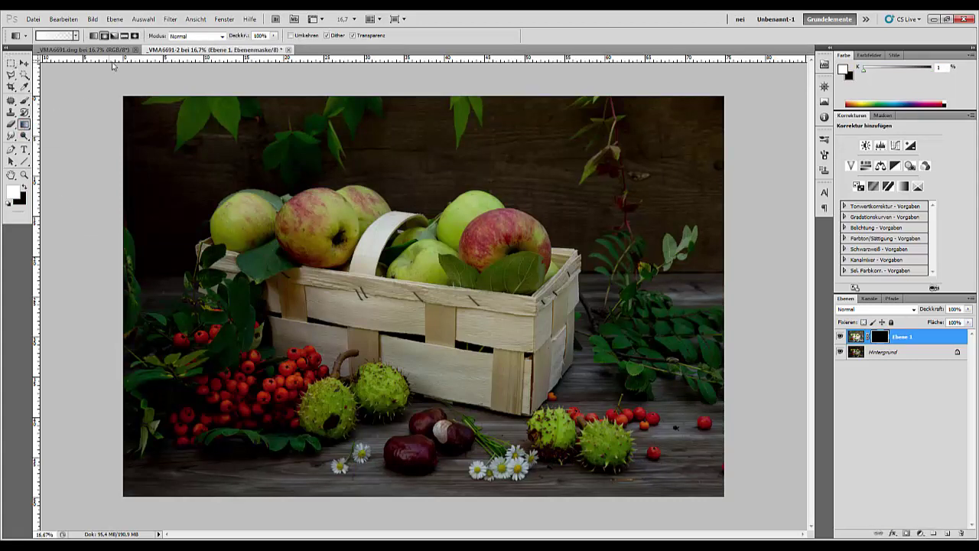
left_click(123, 36)
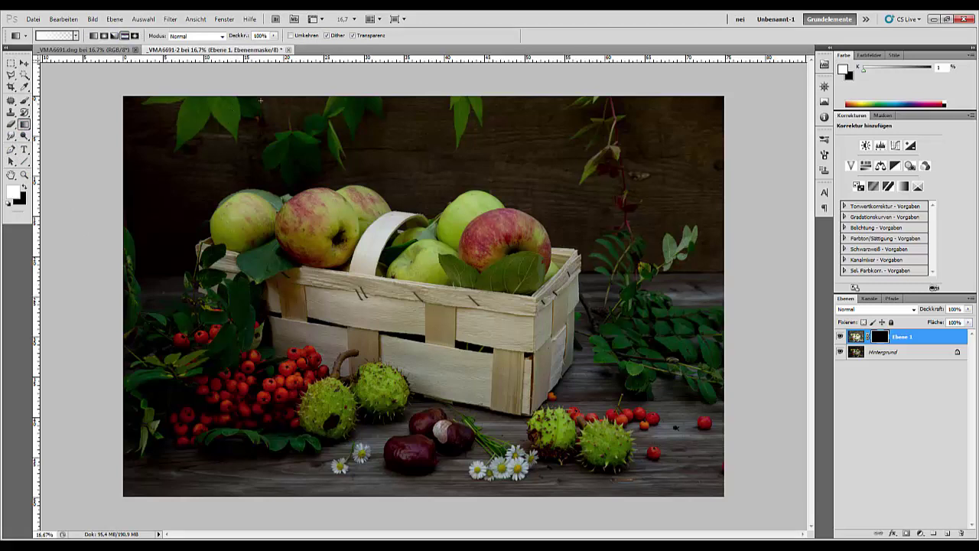
left_click_drag(260, 99, 183, 179)
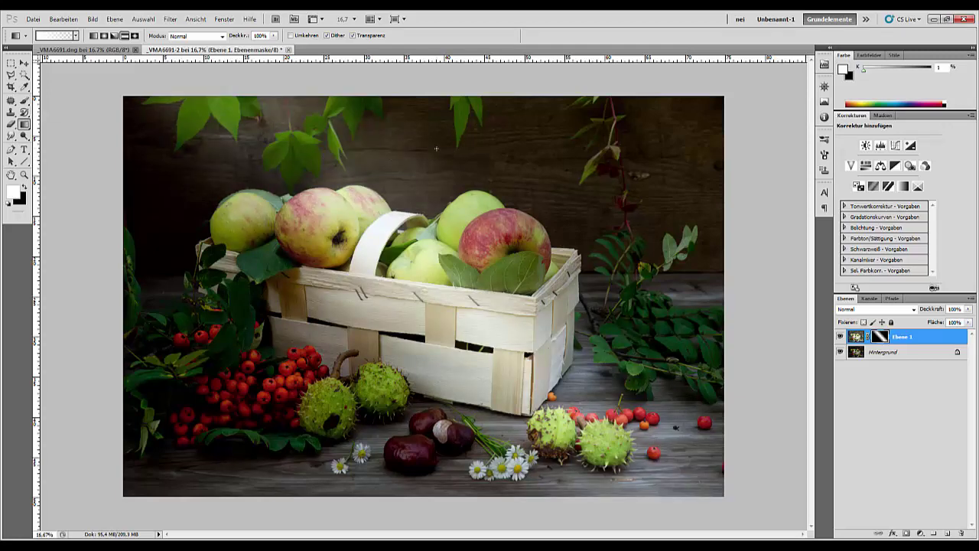
Try a second diagonal reflected gradient across the apples on the bright layer's mask, and undo it.
left_click_drag(358, 139, 313, 230)
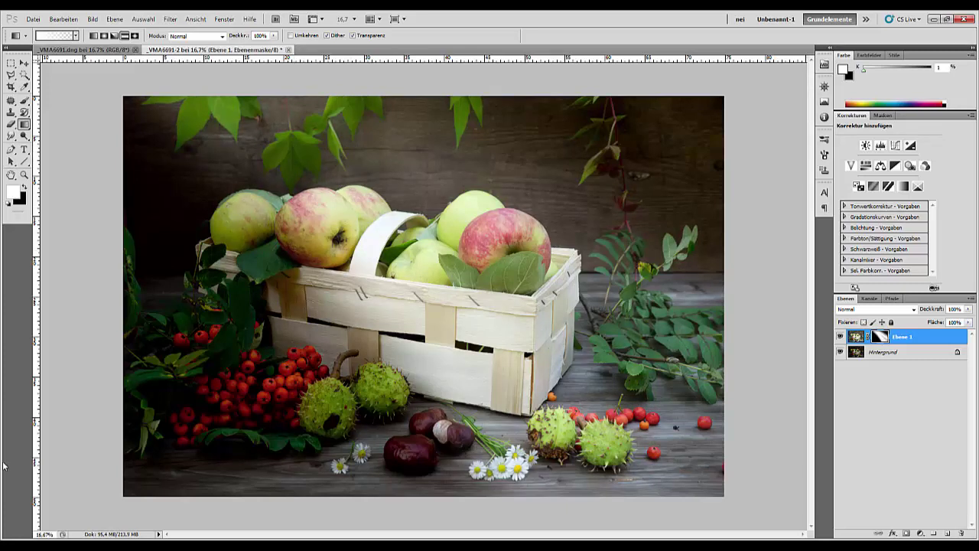
key("ctrl+t")
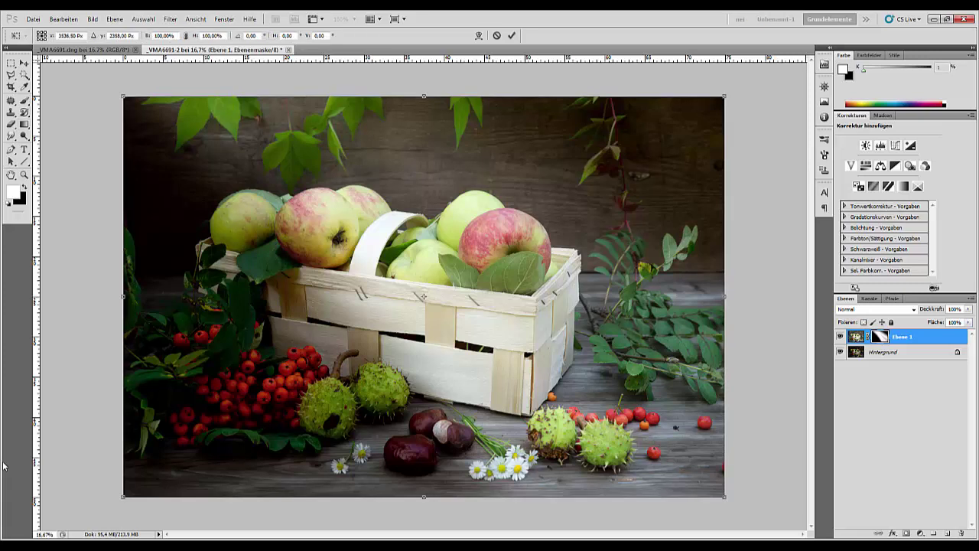
key("Escape")
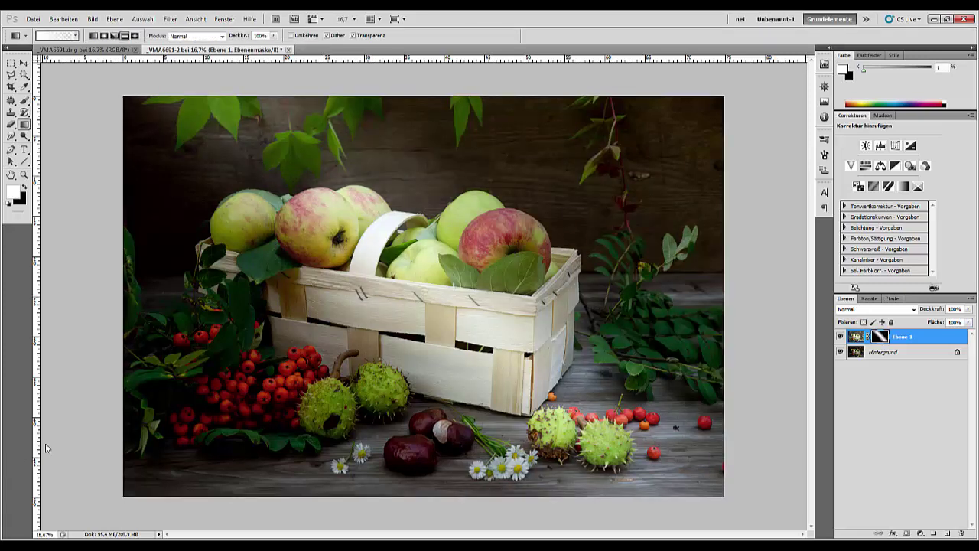
Add a Levels adjustment with white input 226 clipped to the bright layer, and stamp all visible layers into a new top layer.
left_click(883, 149)
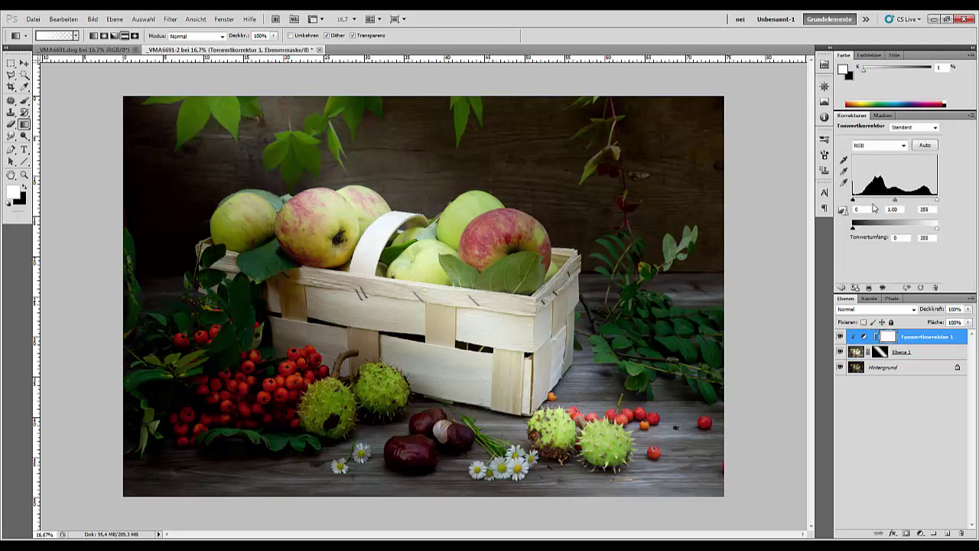
left_click_drag(937, 200, 928, 201)
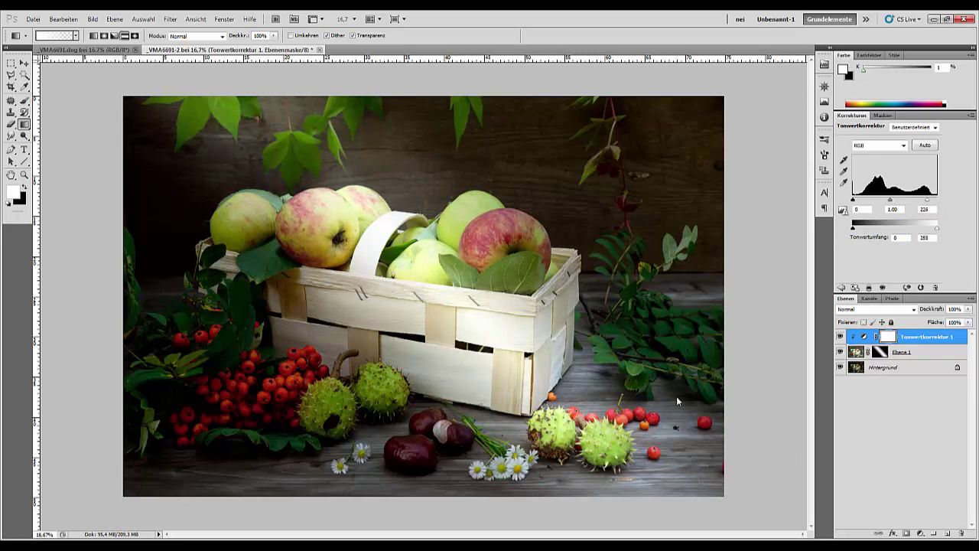
left_click(905, 340)
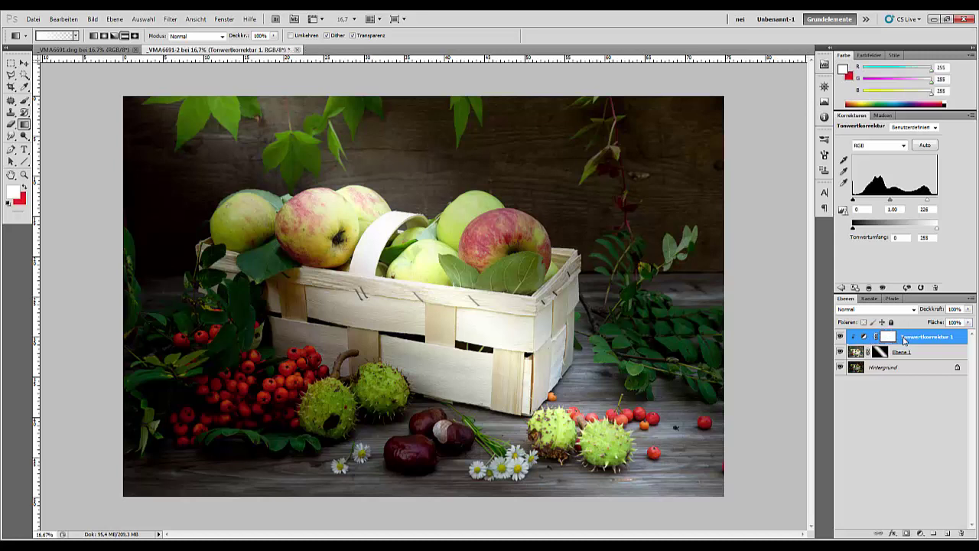
key("ctrl+alt+shift+e")
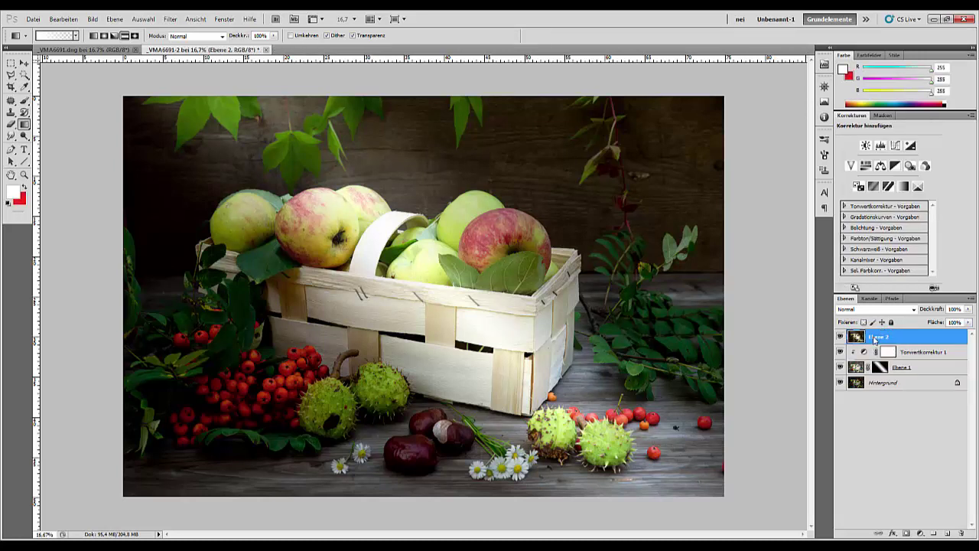
Copy the bright photo into a clipped layer above Ebene 1, and place another copy above the stamped layer.
left_click(933, 366)
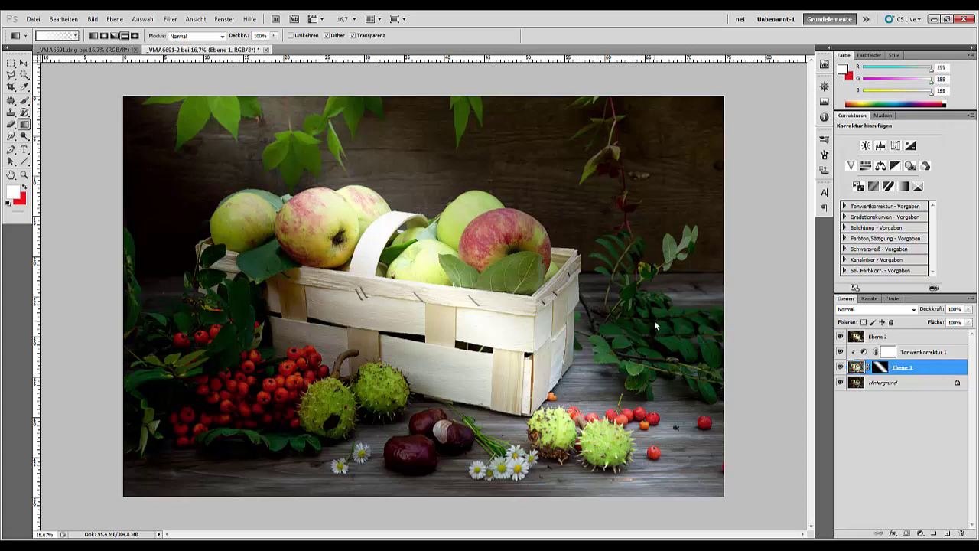
key("ctrl+shift+alt+e")
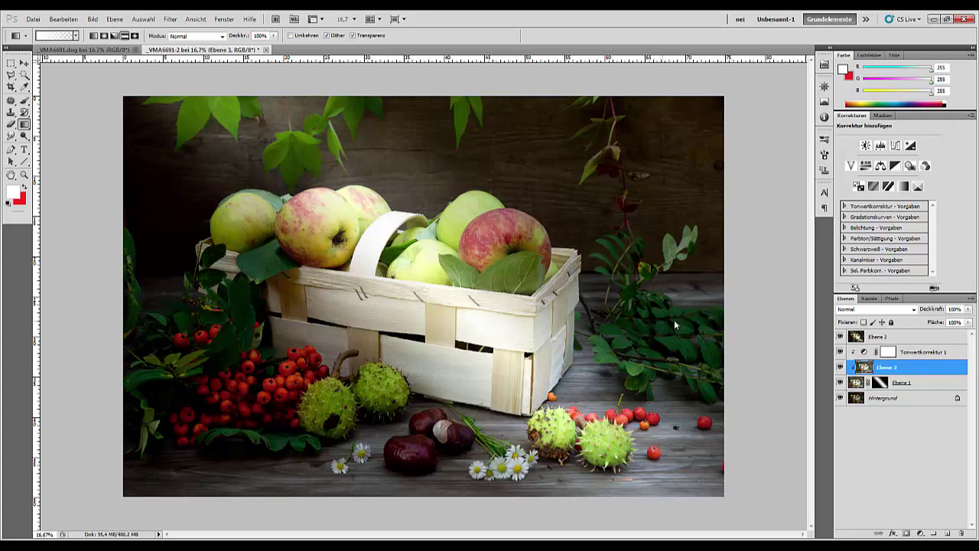
left_click(918, 341)
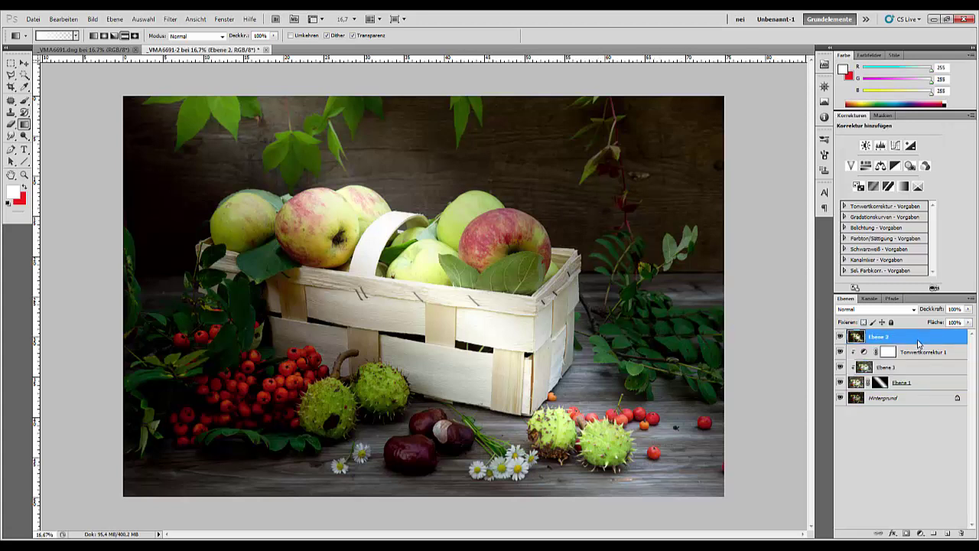
key("ctrl+shift+alt+e")
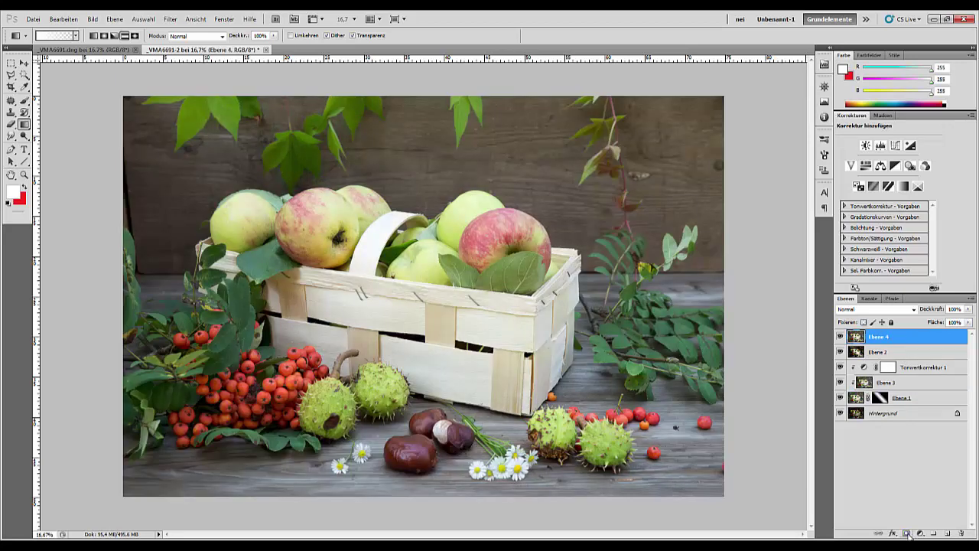
Brighten the top photo copy with a clipped Levels adjustment at white input 218, and merge the adjustment into that layer.
left_click(881, 147)
left_click_drag(896, 201, 924, 203)
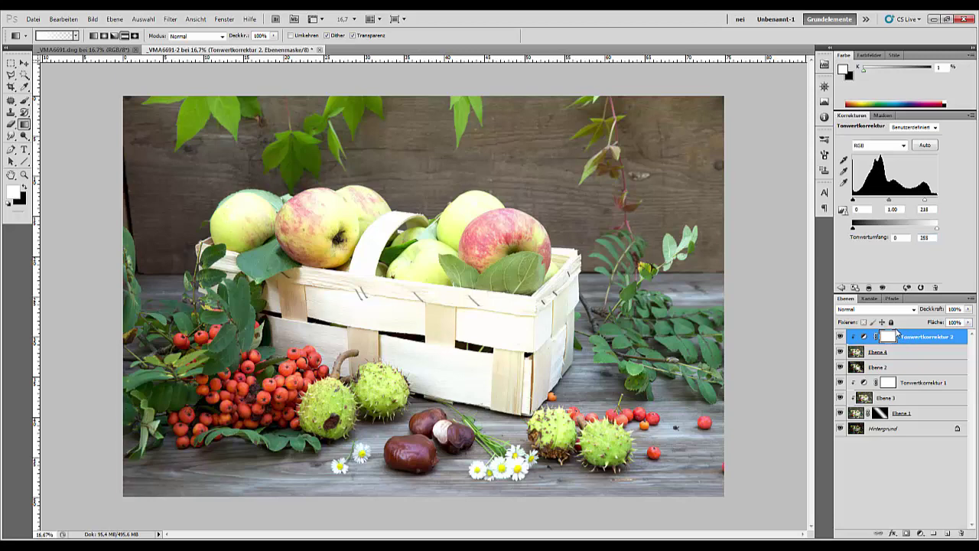
key("ctrl+i")
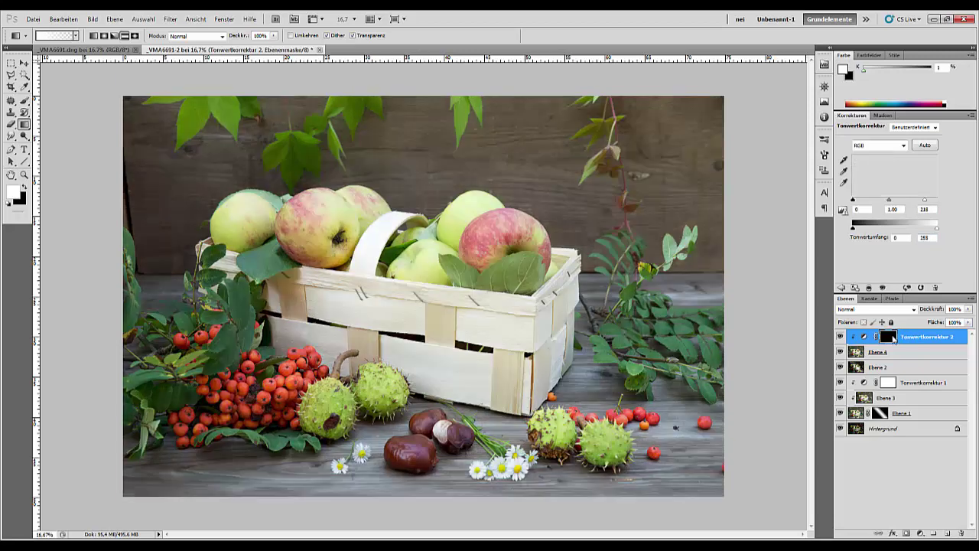
key("ctrl+i")
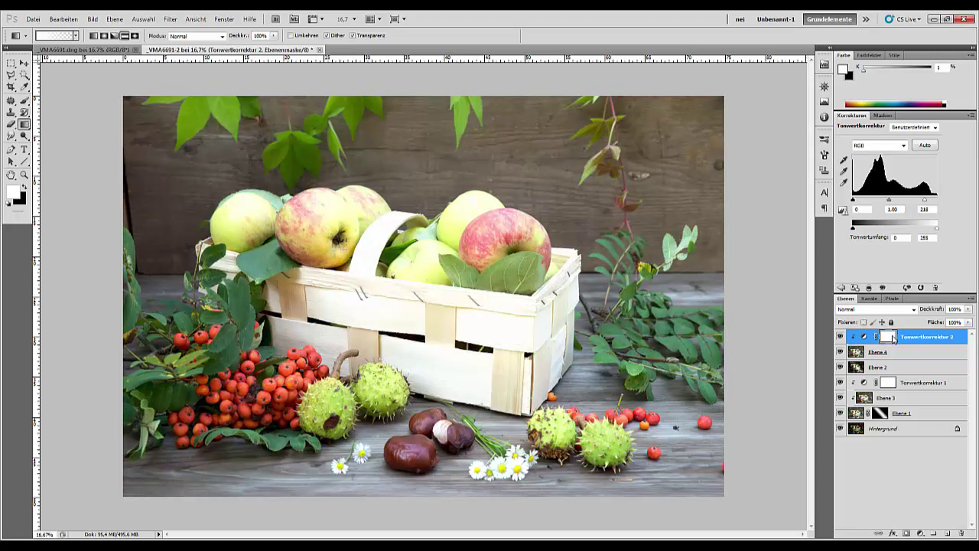
key("Delete")
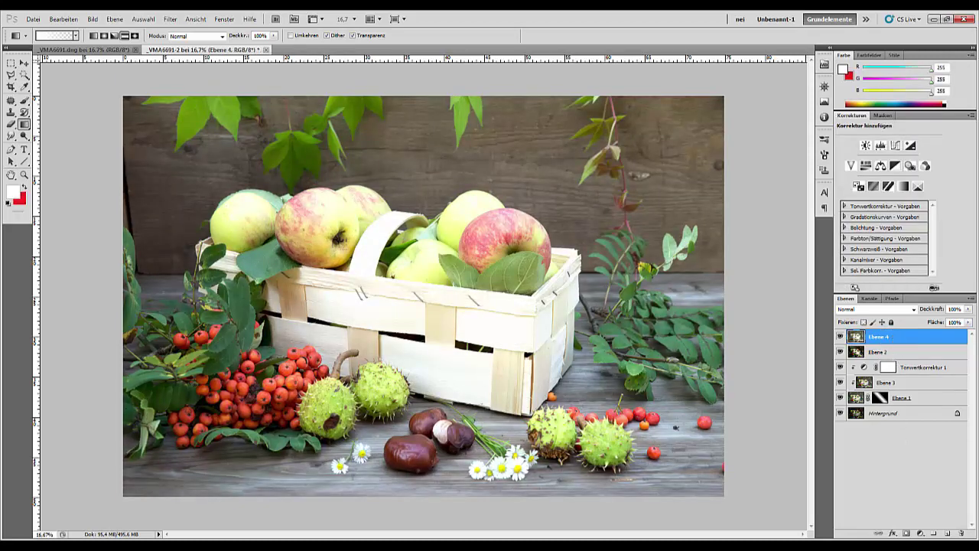
Add a black mask to the brightened top photo copy to hide it completely.
left_click(908, 533, "alt")
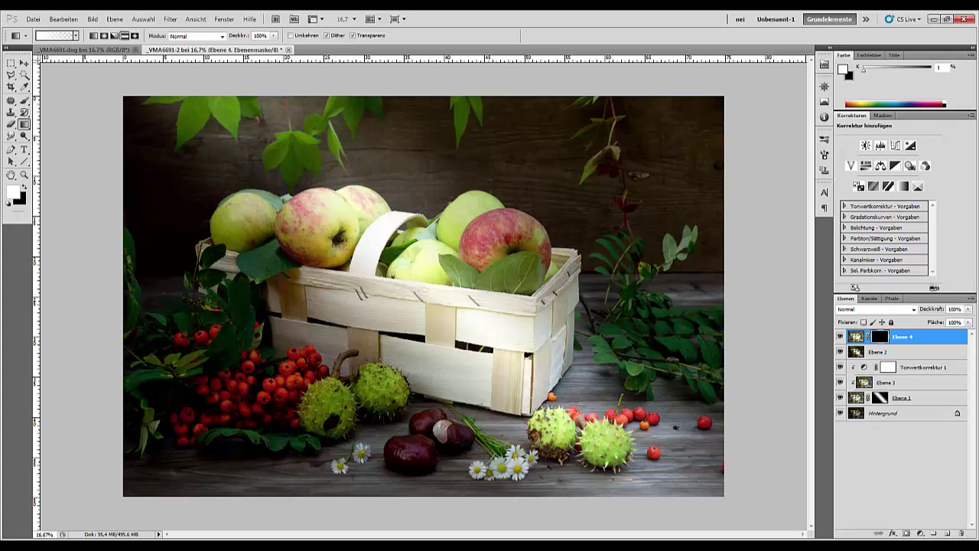
Switch the Gradient tool to the radial gradient type.
key("super")
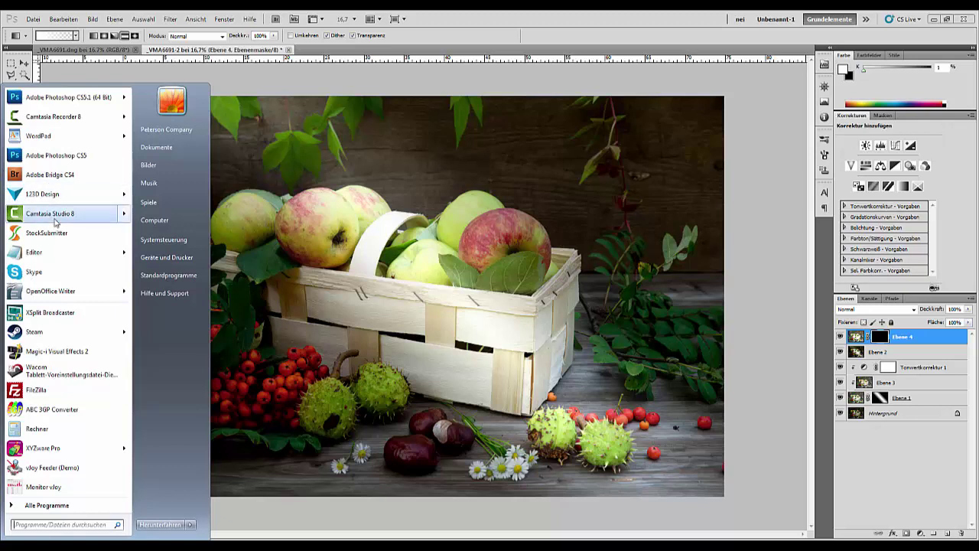
left_click(253, 520)
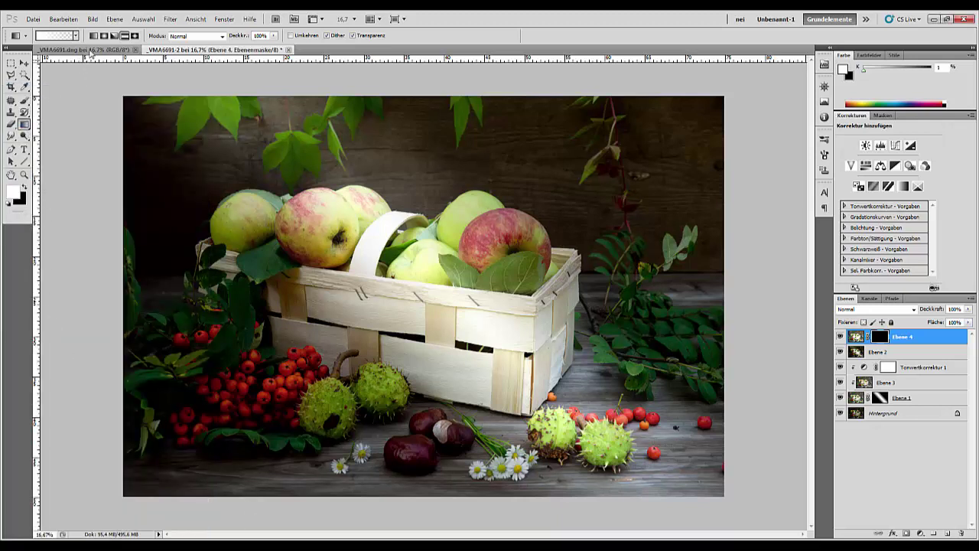
left_click(104, 36)
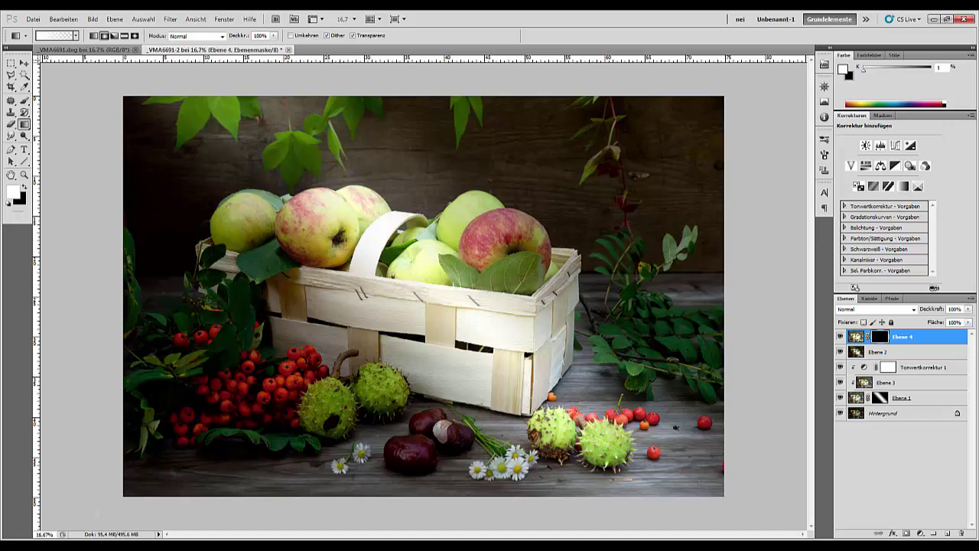
Open the Wacom tablet preference file utility and remove the current user's tablet preferences.
key("super")
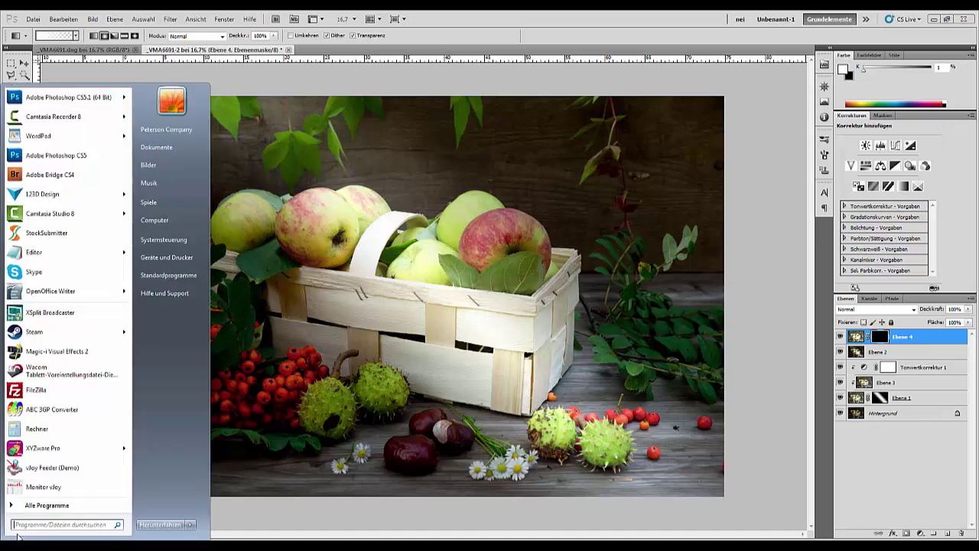
left_click(35, 372)
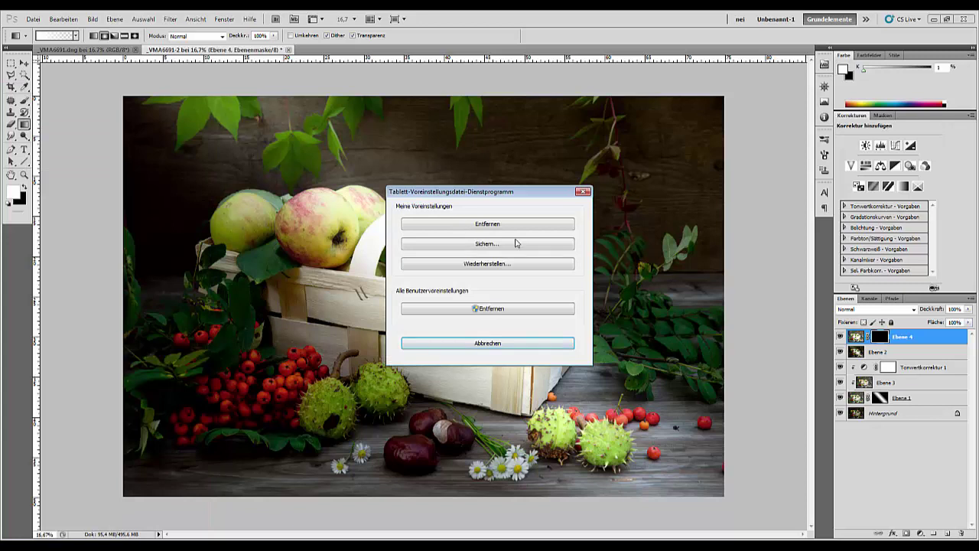
left_click(477, 229)
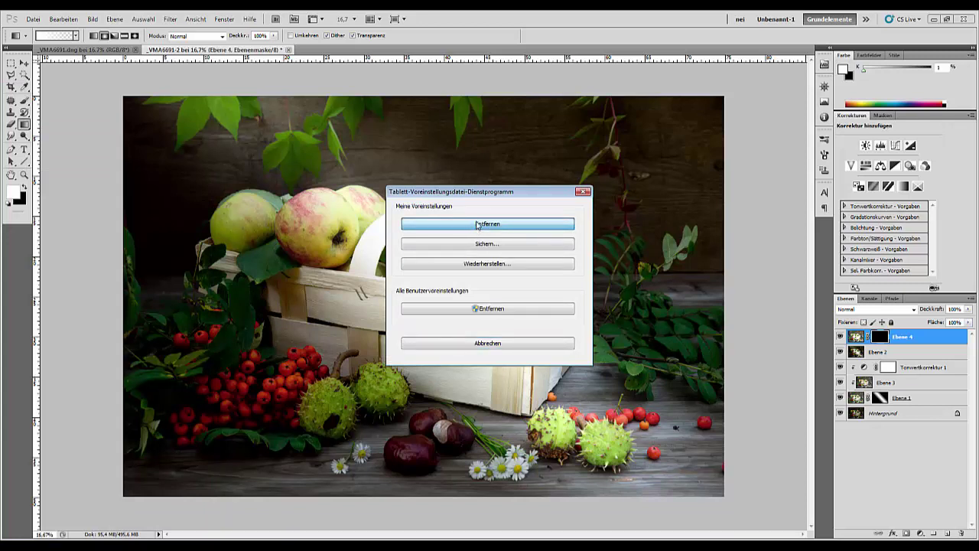
left_click(477, 224)
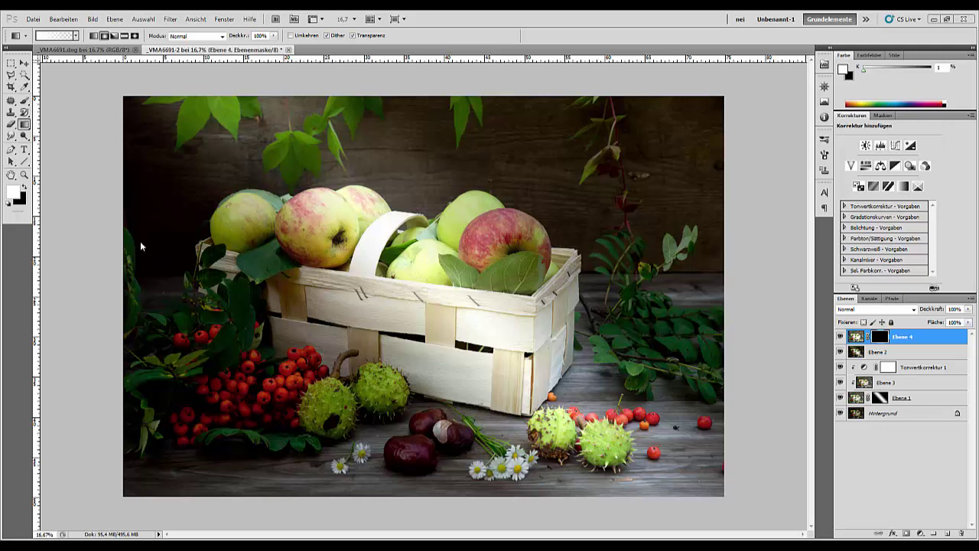
Reveal the bright layer around the red berries with short white radial gradients on the Ebene 4 mask.
left_click(26, 100)
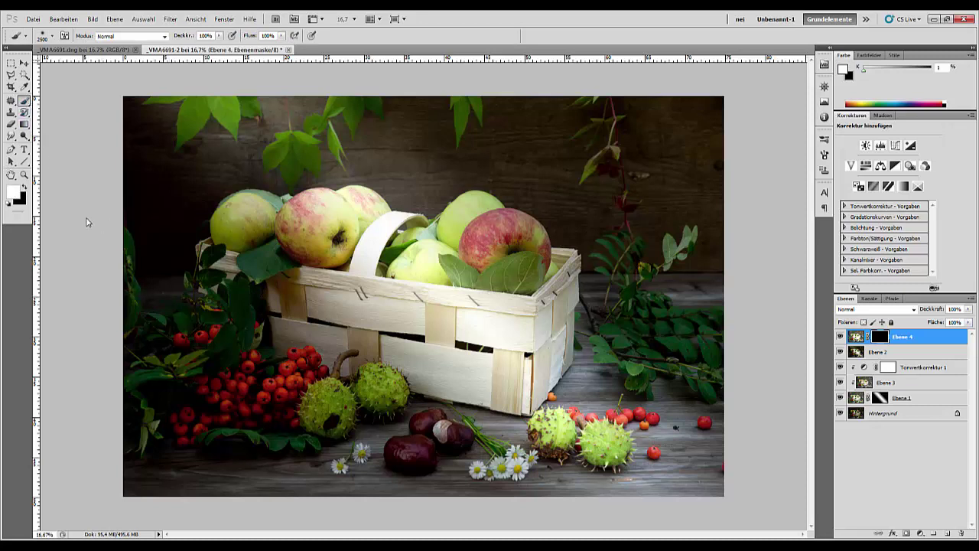
left_click(24, 124)
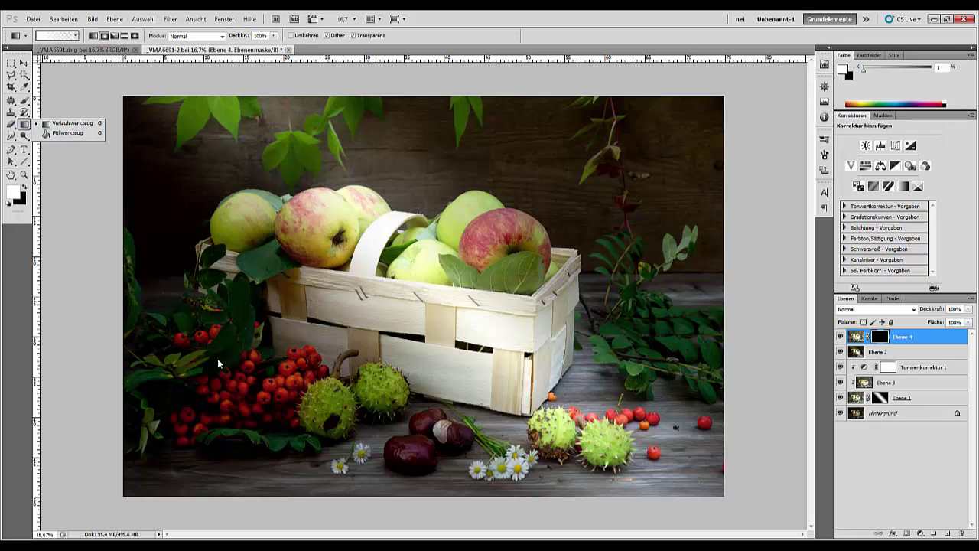
left_click_drag(217, 359, 264, 415)
left_click_drag(271, 377, 344, 413)
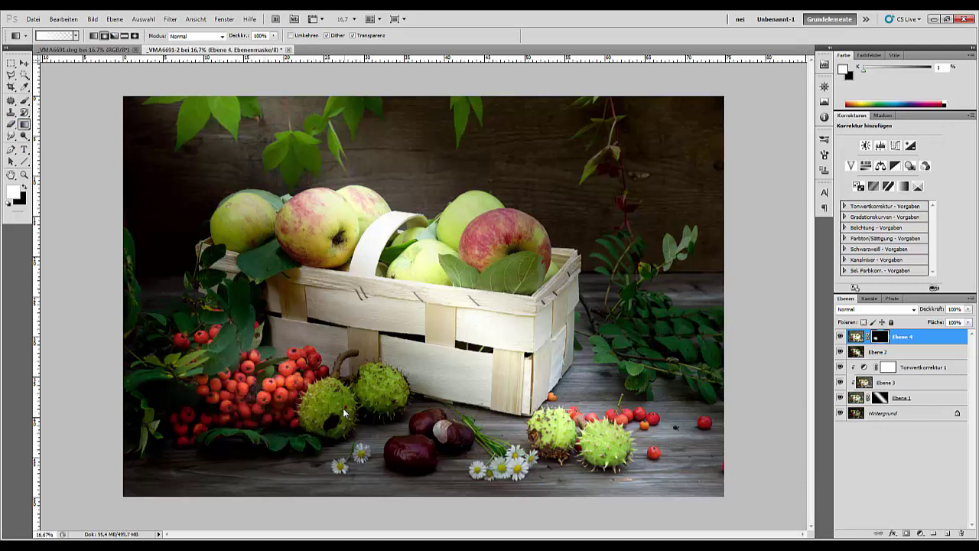
left_click_drag(194, 402, 235, 414)
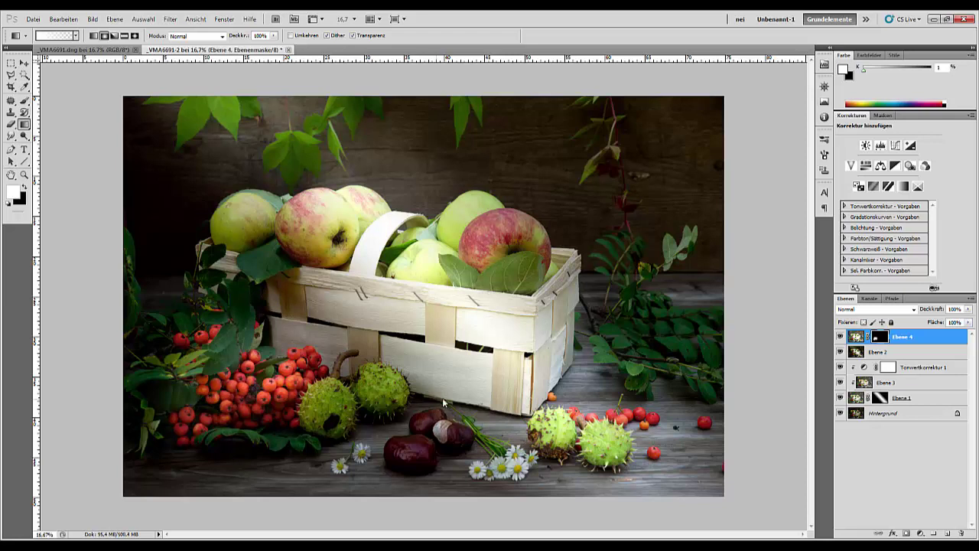
Add short radial gradients to the mask over the front red apple, the front brown chestnut, the right-hand spiky husks and the daisies.
left_click_drag(497, 256, 530, 276)
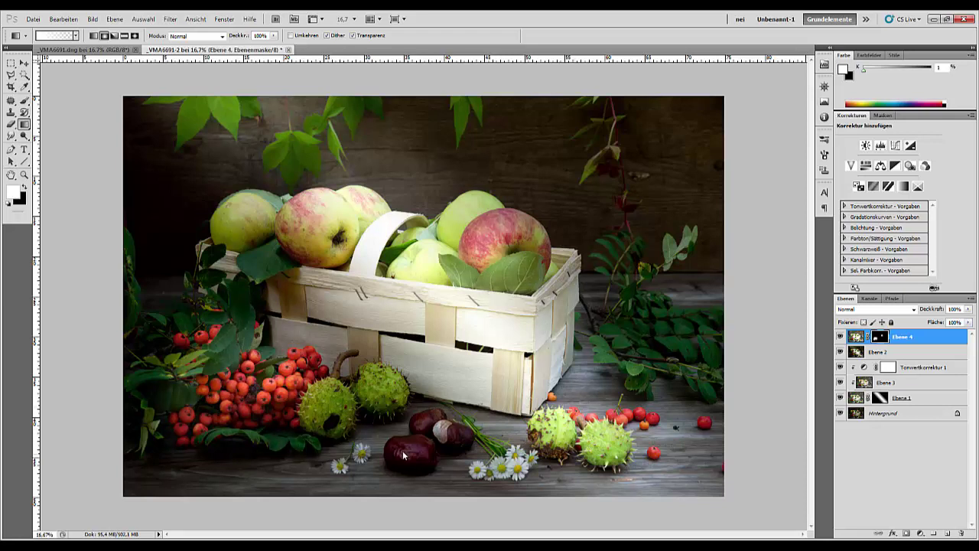
left_click_drag(402, 451, 432, 462)
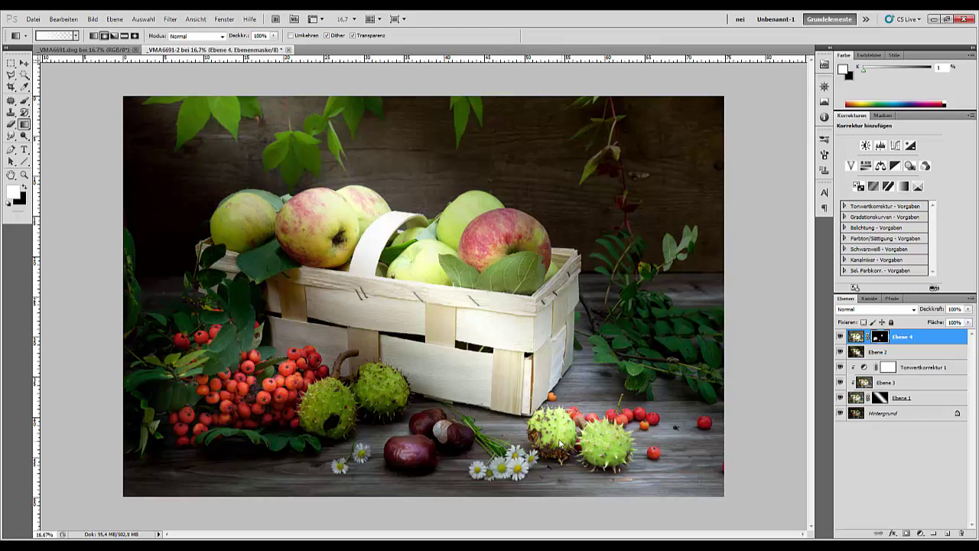
left_click_drag(542, 436, 635, 451)
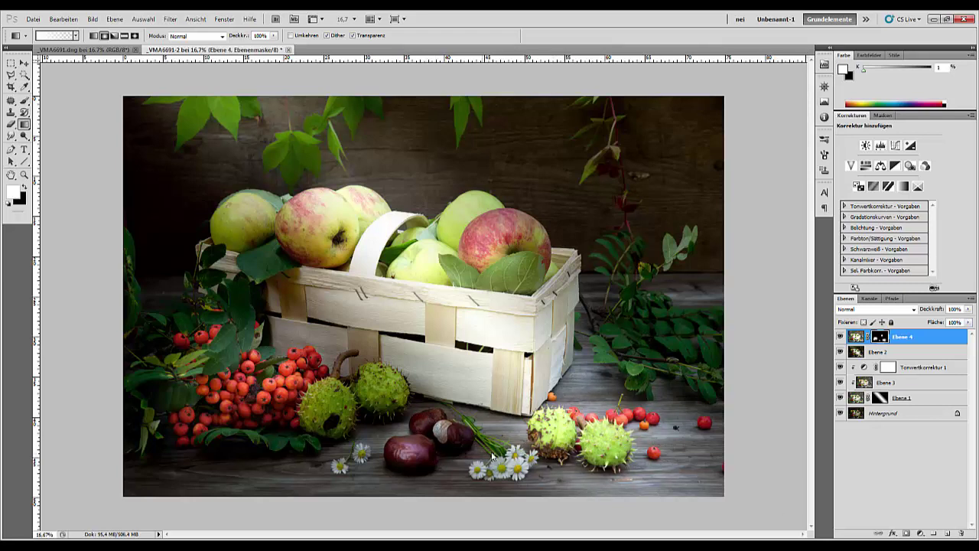
left_click_drag(484, 453, 522, 474)
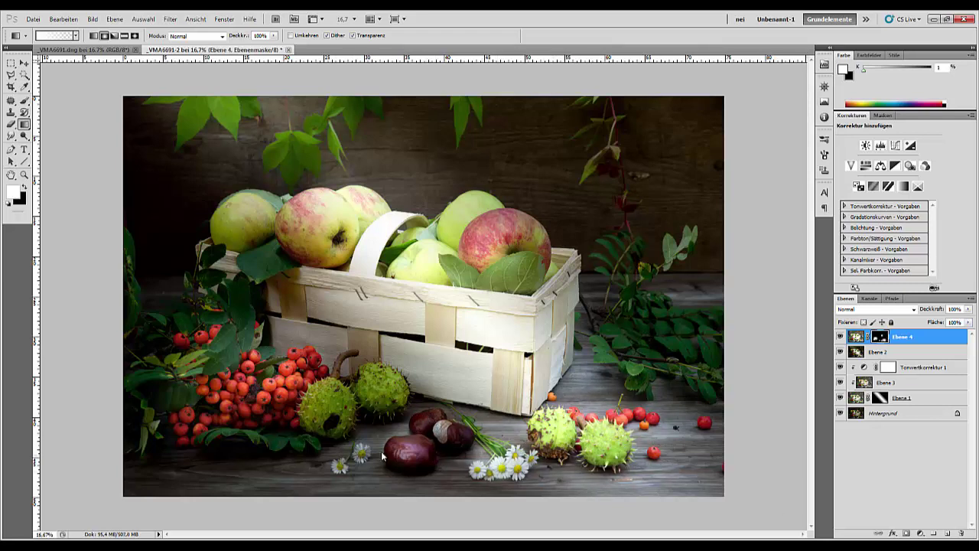
Try a large radial gradient over the foliage beside the basket, and undo it.
left_click_drag(646, 357, 742, 398)
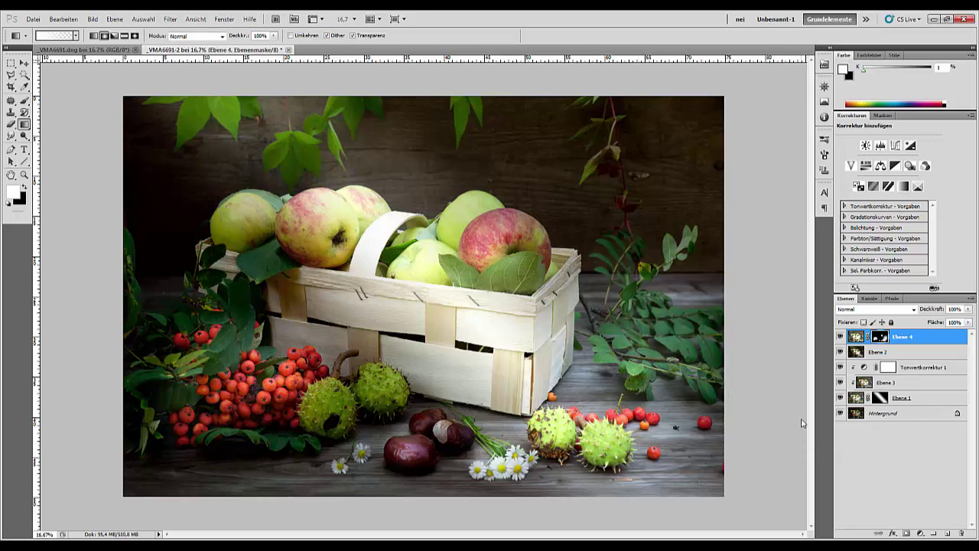
key("ctrl+z")
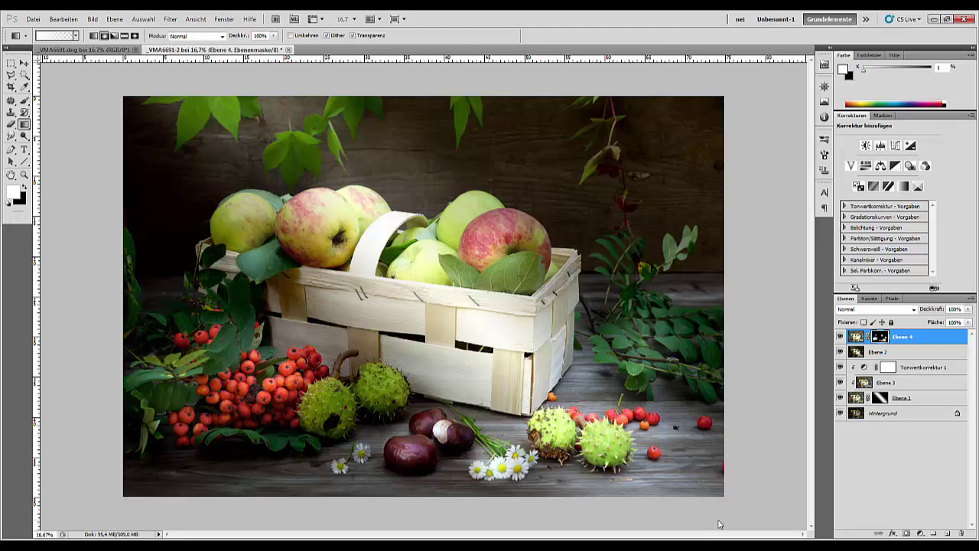
Merge the masked bright layer Ebene 4 into the stamped layer Ebene 2.
key("ctrl+minus")
key("ctrl+minus")
key("ctrl+minus")
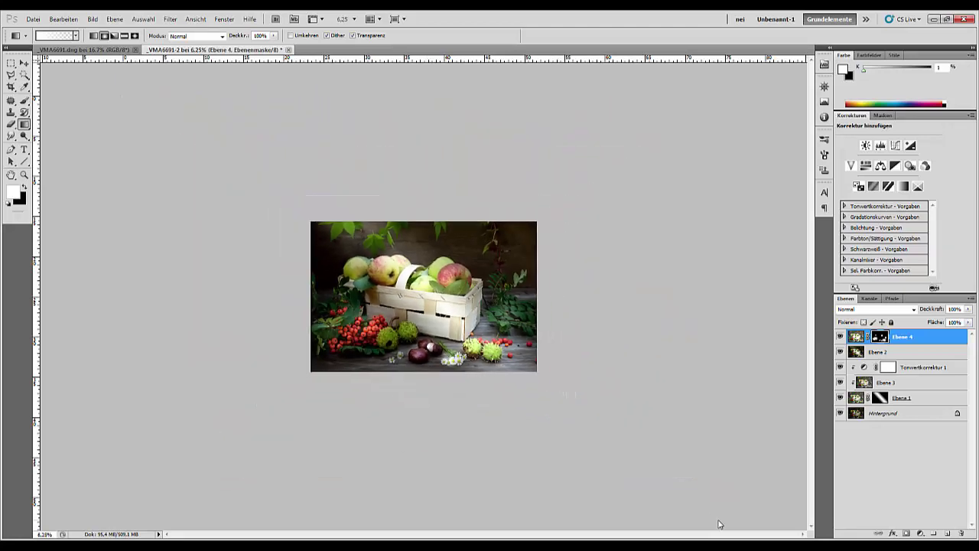
key("ctrl+plus")
key("ctrl+plus")
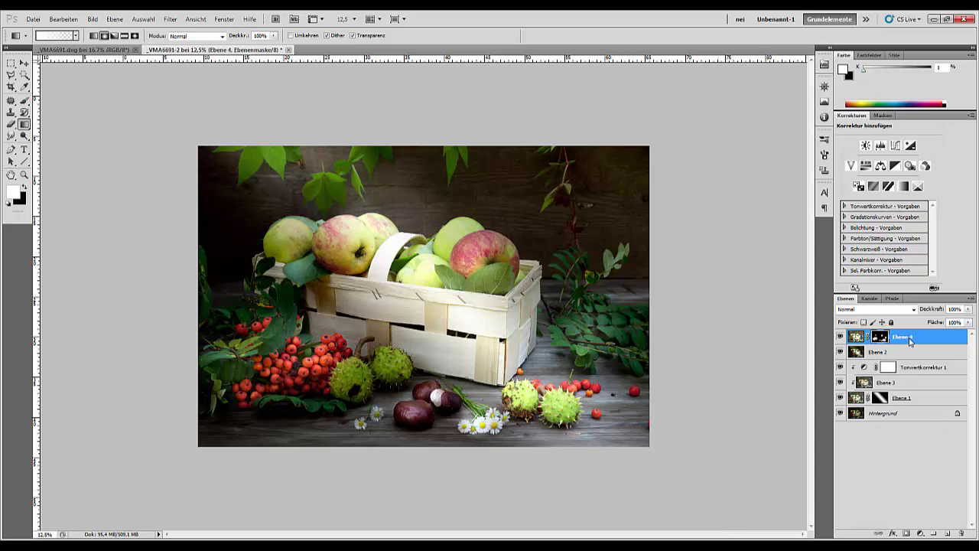
key("ctrl+2")
key("Delete")
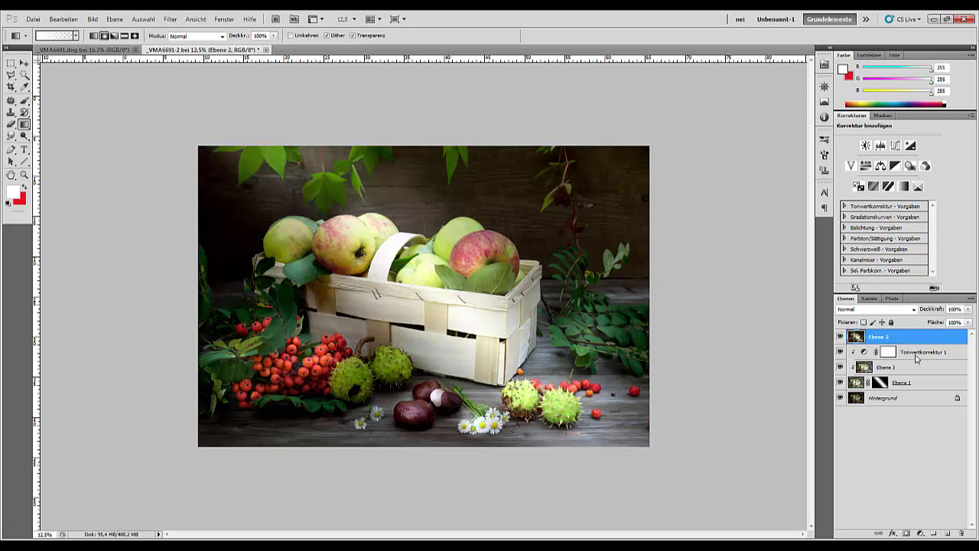
Duplicate the dark Hintergrund layer and move the copy to the top of the layer stack.
left_click(901, 400)
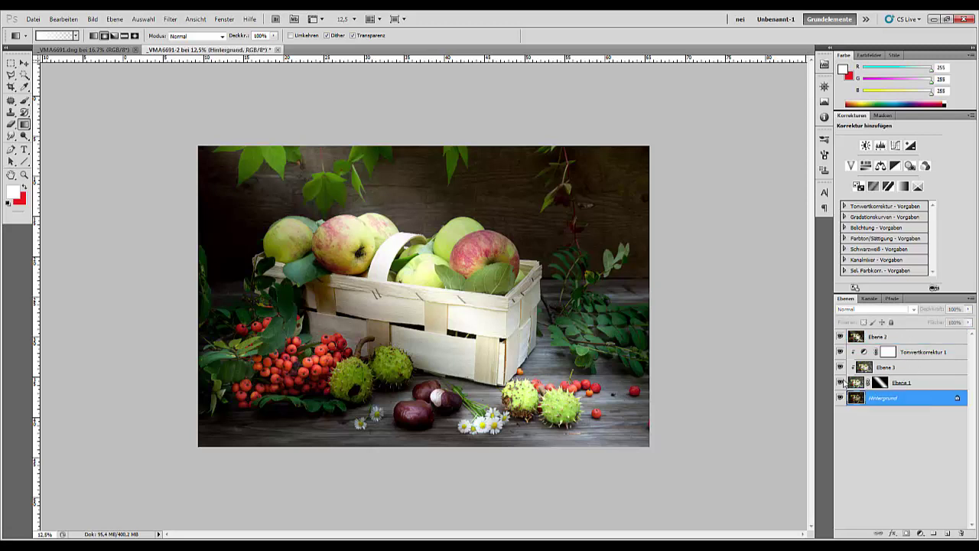
left_click_drag(911, 404, 949, 536)
left_click_drag(918, 404, 901, 337)
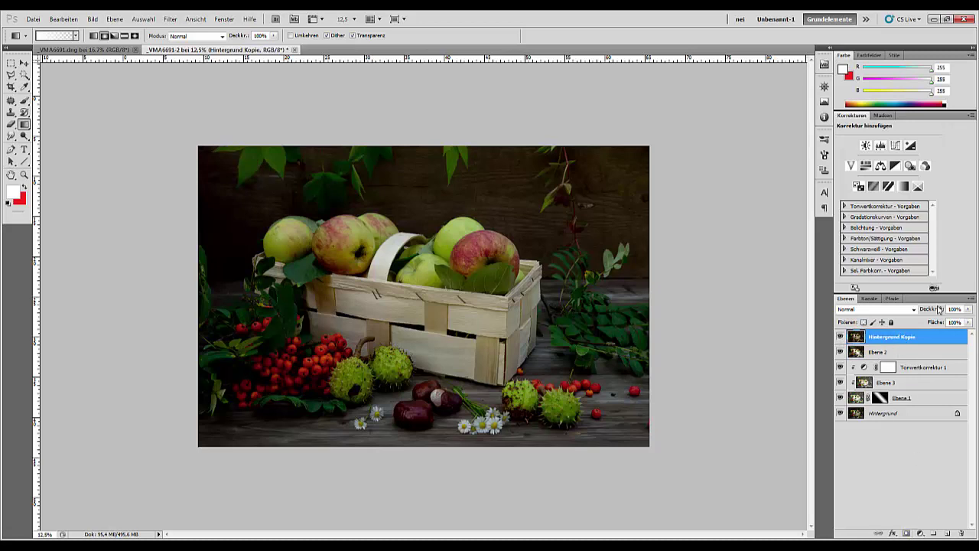
Set the dark copy's opacity to 11% and merge it into Ebene 2.
left_click_drag(938, 310, 842, 317)
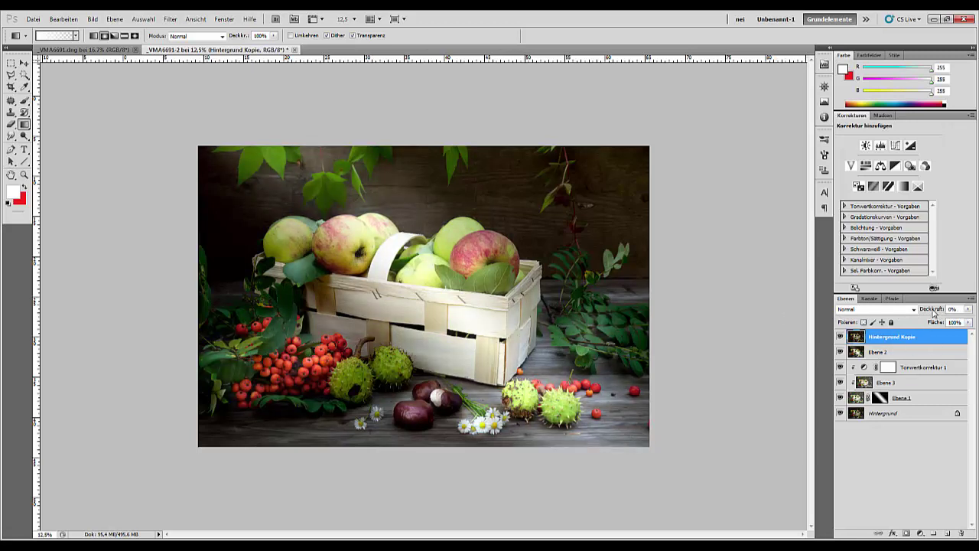
mouse_move(935, 312)
left_mouse_down()
mouse_move(948, 314)
mouse_move(940, 314)
left_mouse_up()
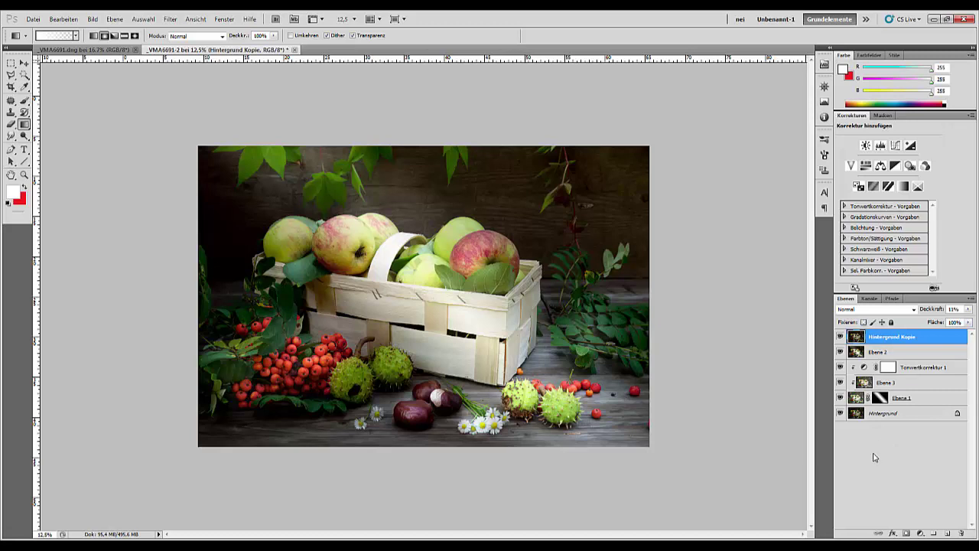
key("ctrl+e")
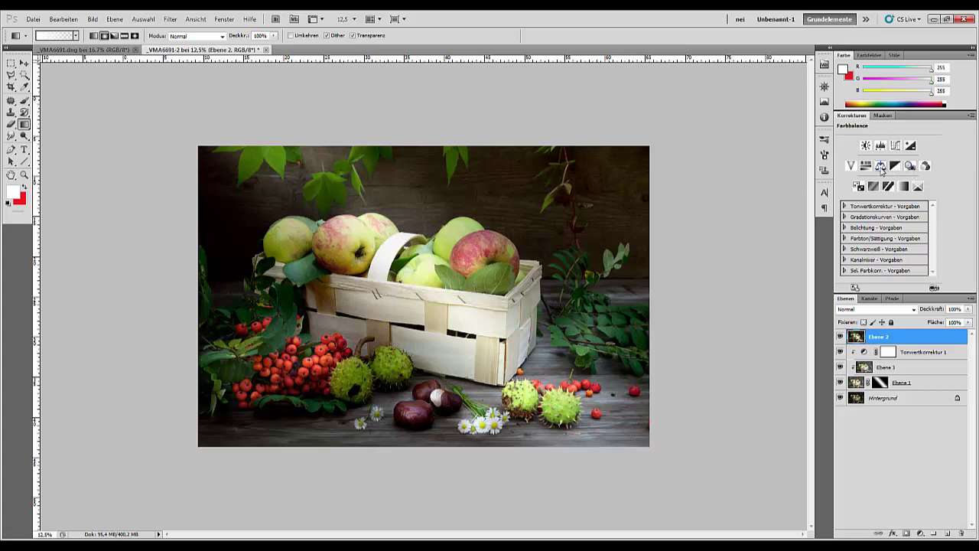
Add a Color Balance adjustment clipped to Ebene 2, and shift the midtones to -31 on yellow-blue and slightly toward red.
left_click(882, 166)
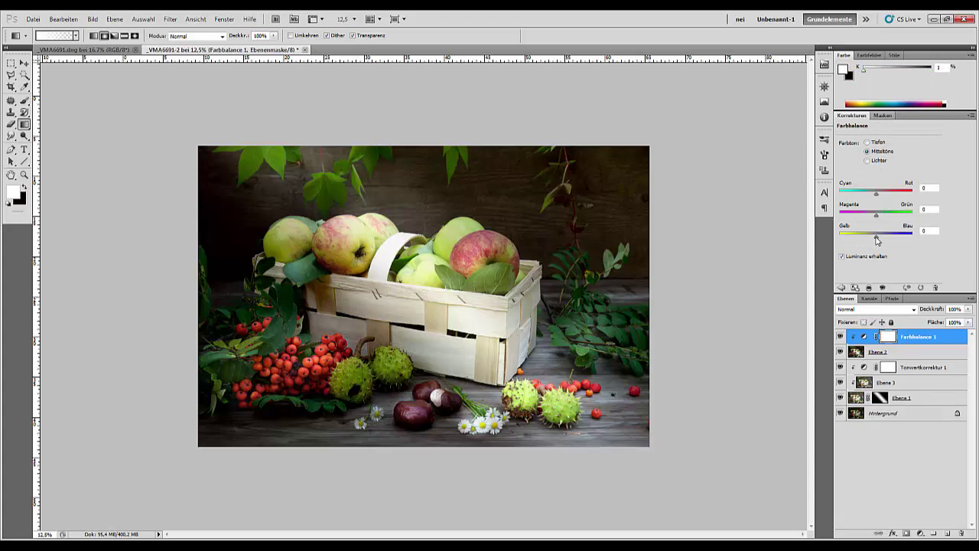
left_click_drag(878, 238, 866, 239)
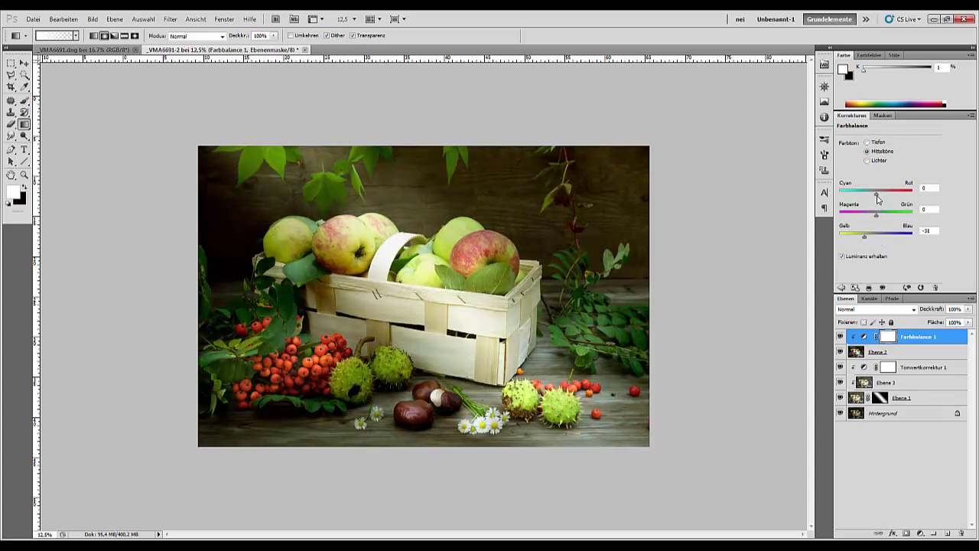
left_click_drag(877, 195, 886, 200)
Set the Color Balance highlights to +2, -6, -16 and the shadows to -9, 0, -33.
left_click(870, 161)
left_click_drag(878, 241, 877, 200)
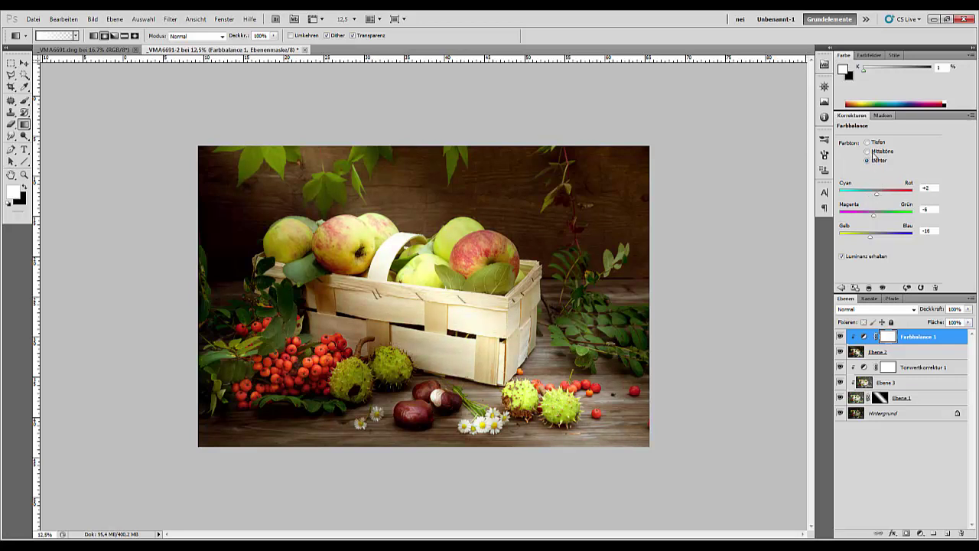
left_click(867, 143)
left_click_drag(877, 239, 864, 242)
left_click_drag(876, 197, 874, 198)
Compare the photo with and without the Color Balance adjustment, trying a lower opacity, and leave the layer hidden.
left_click(841, 337)
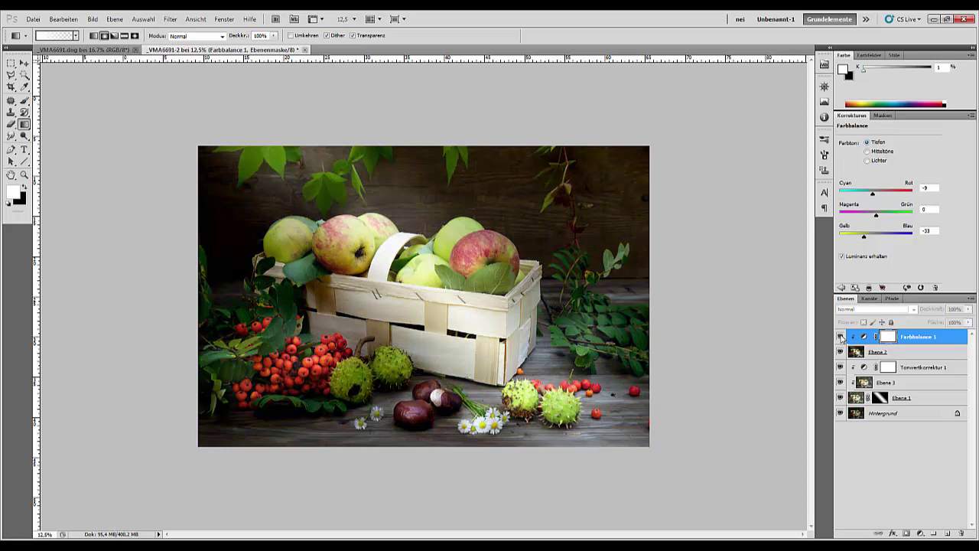
left_click(841, 336)
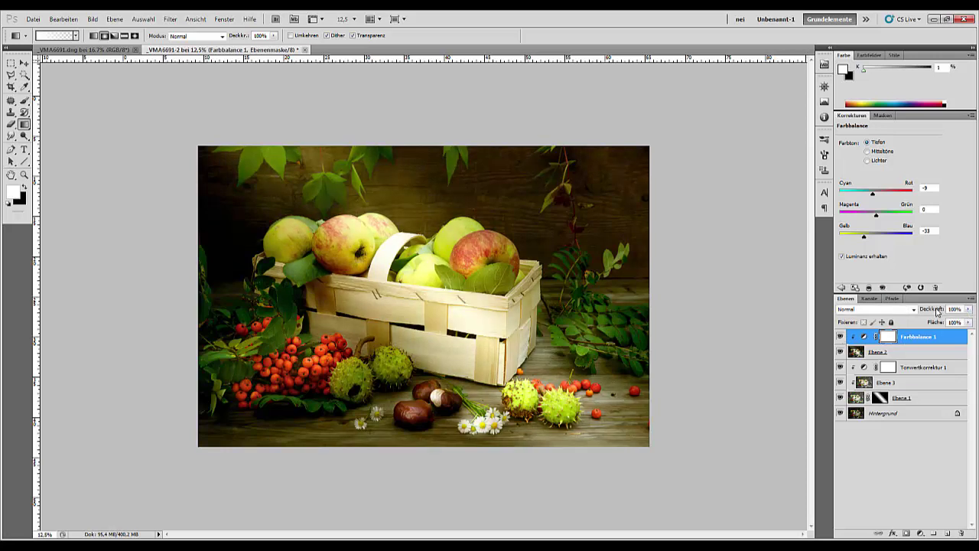
left_click_drag(938, 310, 918, 311)
left_click(841, 337)
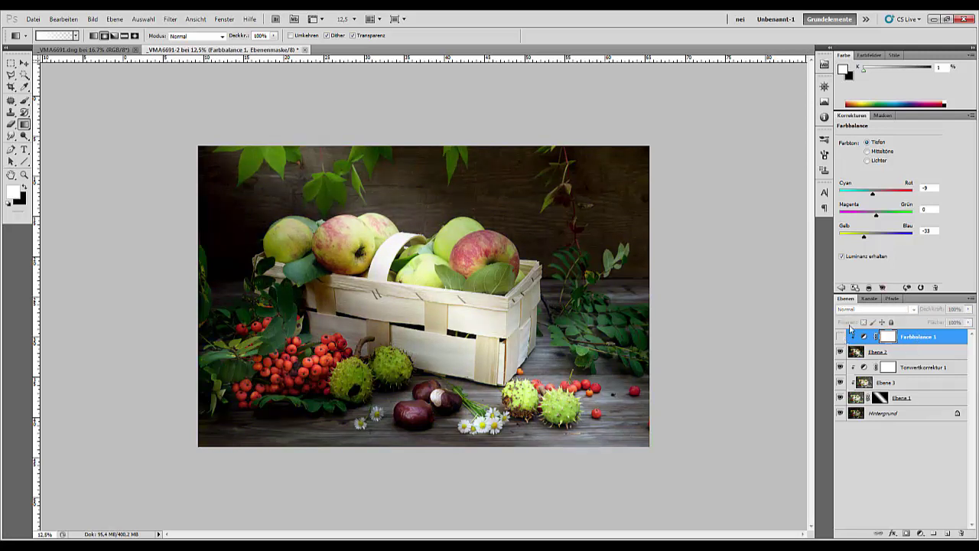
Add a clipped Photo Filter adjustment above the Color Balance layer, using the Gelb filter at 47% density.
left_click(841, 288)
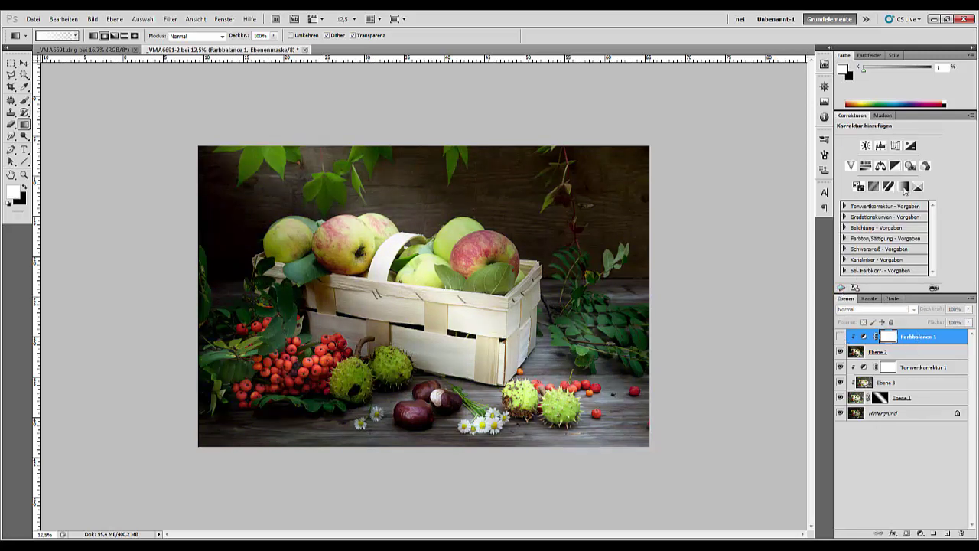
left_click(912, 167)
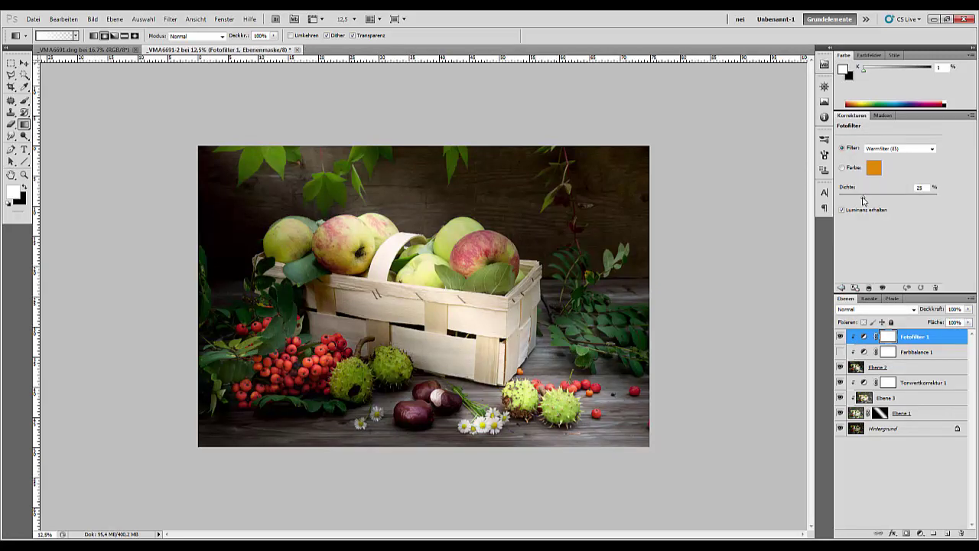
left_click_drag(863, 201, 903, 198)
left_click(897, 150)
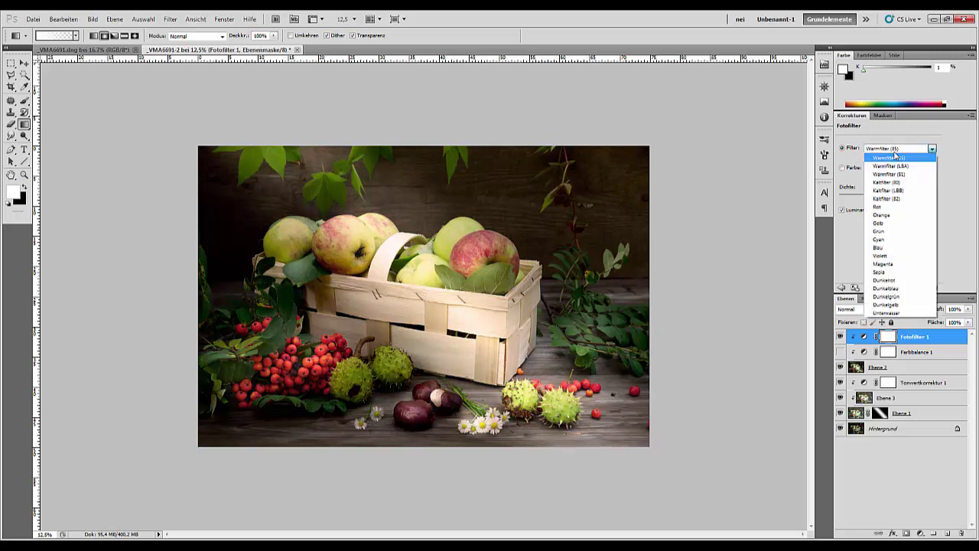
left_click(879, 222)
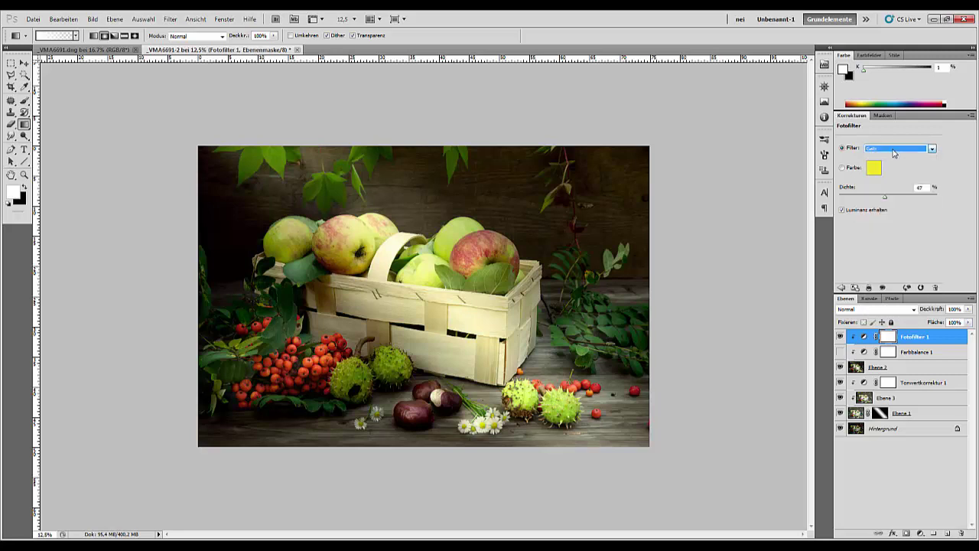
Try other preset colors for the Photo Filter, including Warmfilter (85), and raise its density slightly.
key("Down")
key("Down")
key("Down")
key("Down")
key("Down")
key("Down")
key("Down")
key("Up")
key("Up")
key("Up")
key("Up")
key("Up")
key("Up")
key("Up")
key("Up")
key("Up")
key("Up")
key("Up")
key("Up")
key("Up")
key("Up")
left_click(842, 168)
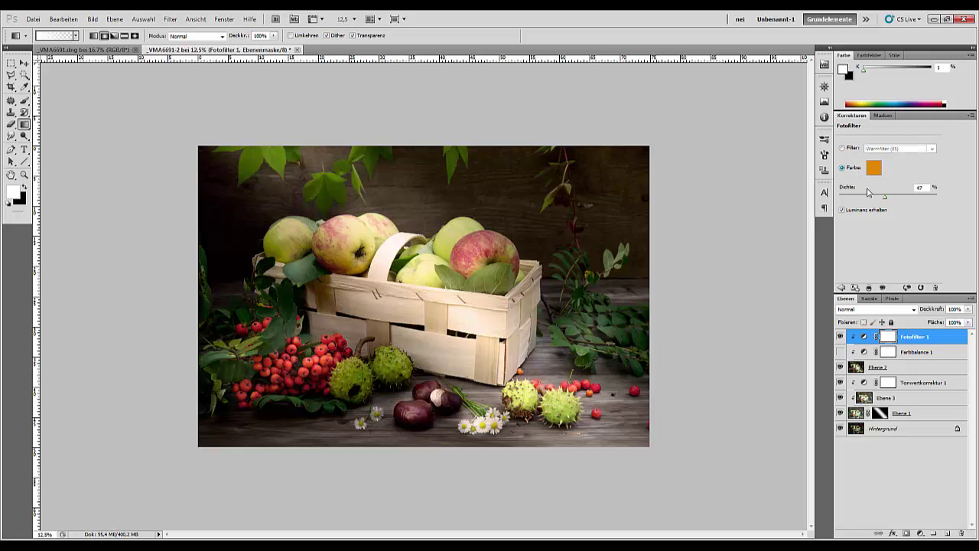
left_click(842, 148)
mouse_move(886, 201)
left_mouse_down()
mouse_move(925, 201)
mouse_move(892, 202)
left_mouse_up()
Delete the Fotofilter 1 layer and make the Farbbalance 1 adjustment layer visible again.
left_click_drag(947, 346, 962, 533)
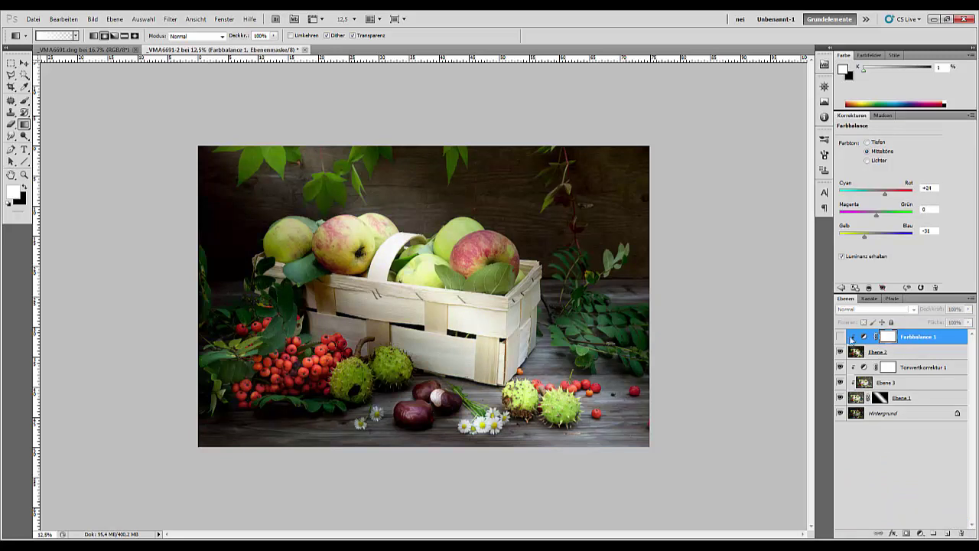
left_click(841, 340)
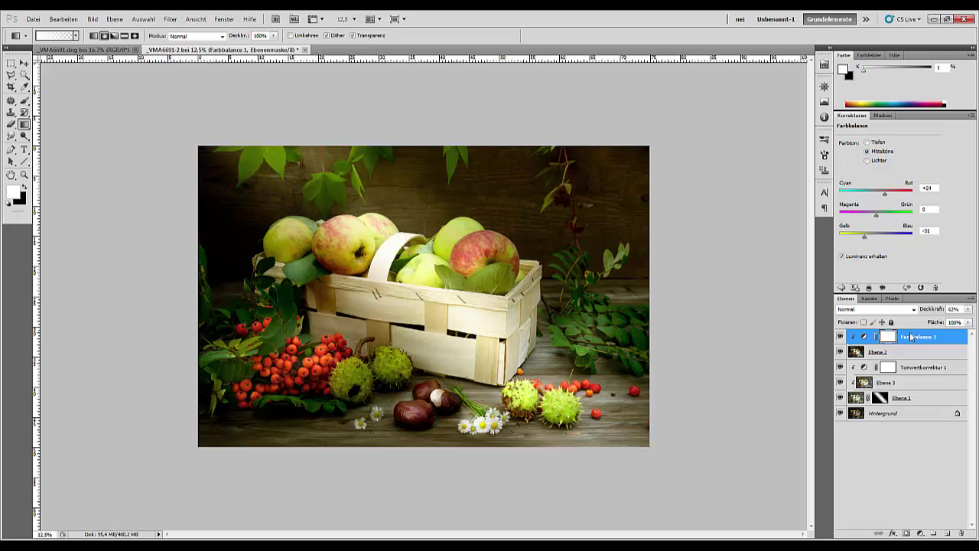
left_click(170, 19)
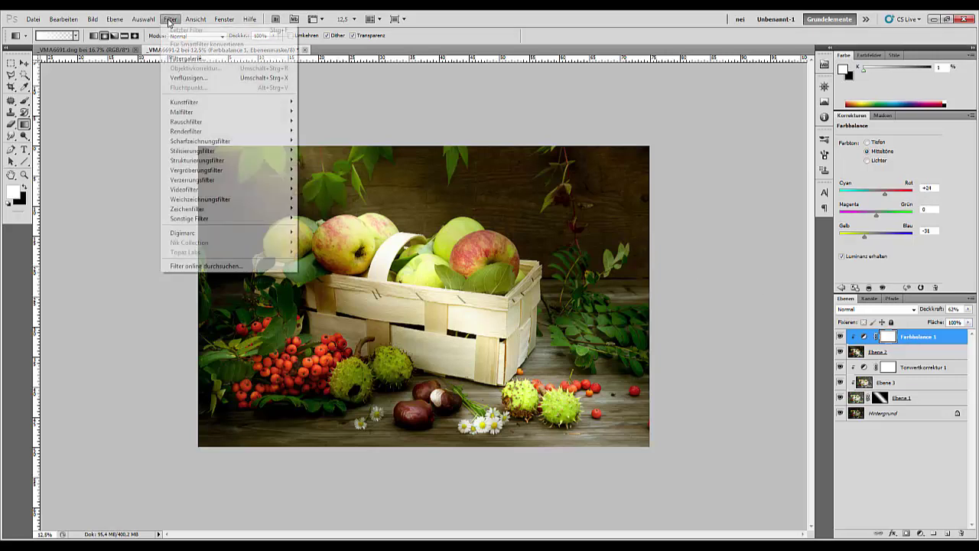
mouse_move(196, 132)
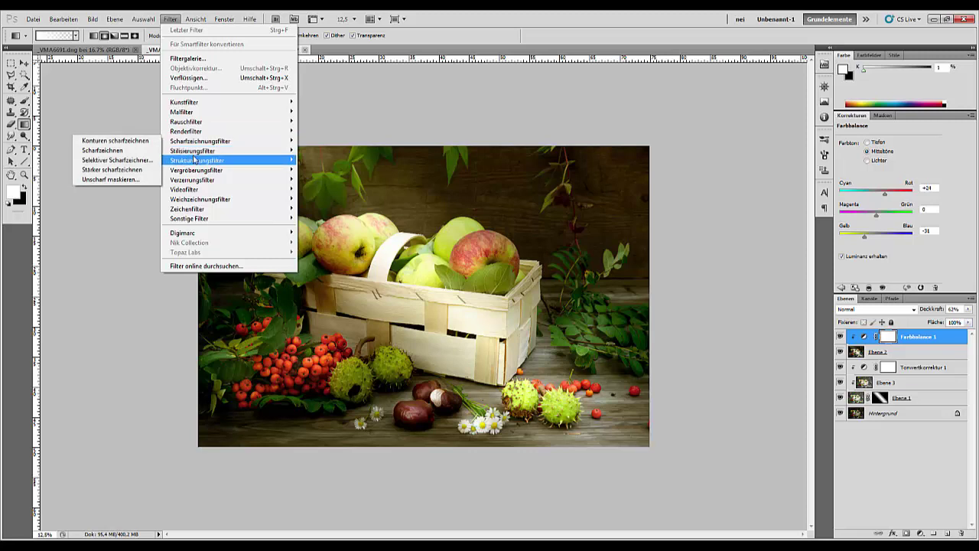
mouse_move(195, 160)
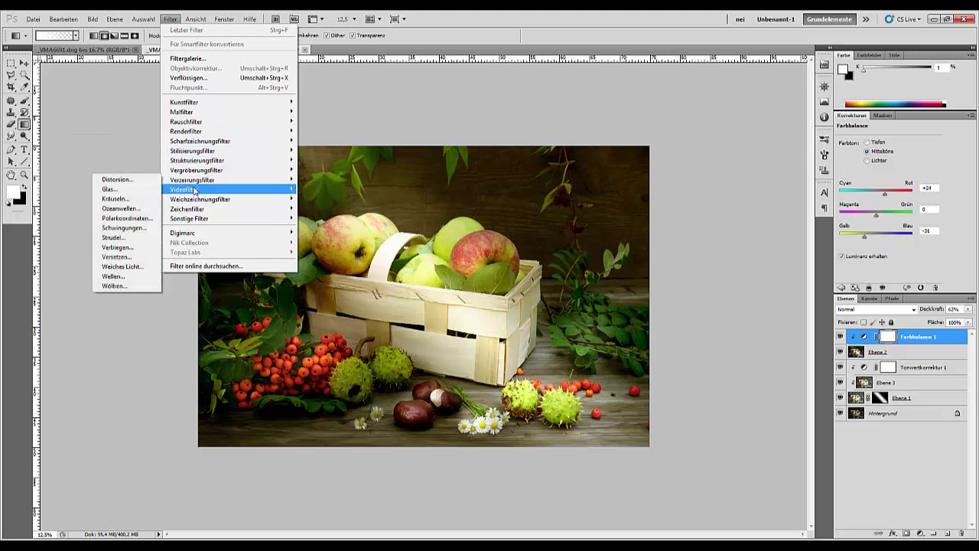
mouse_move(195, 189)
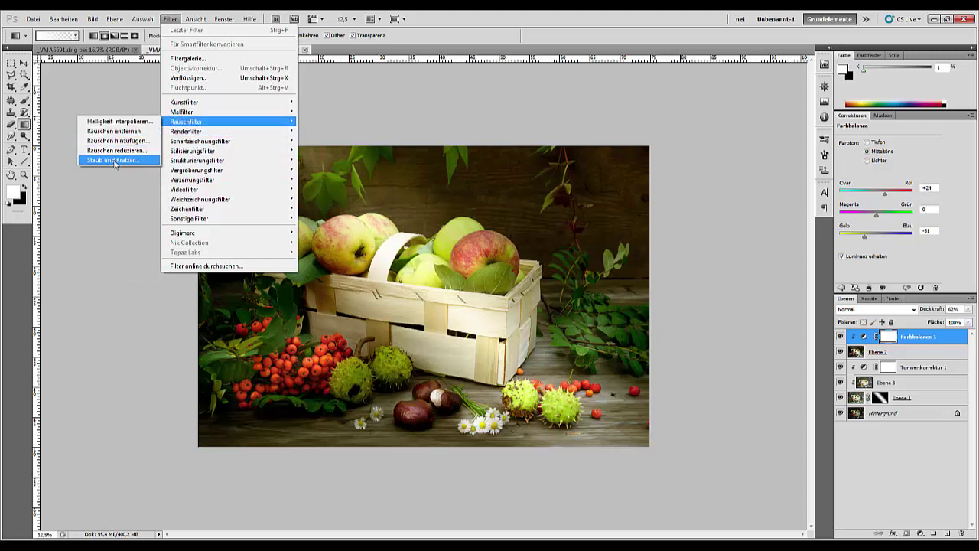
left_click(116, 146)
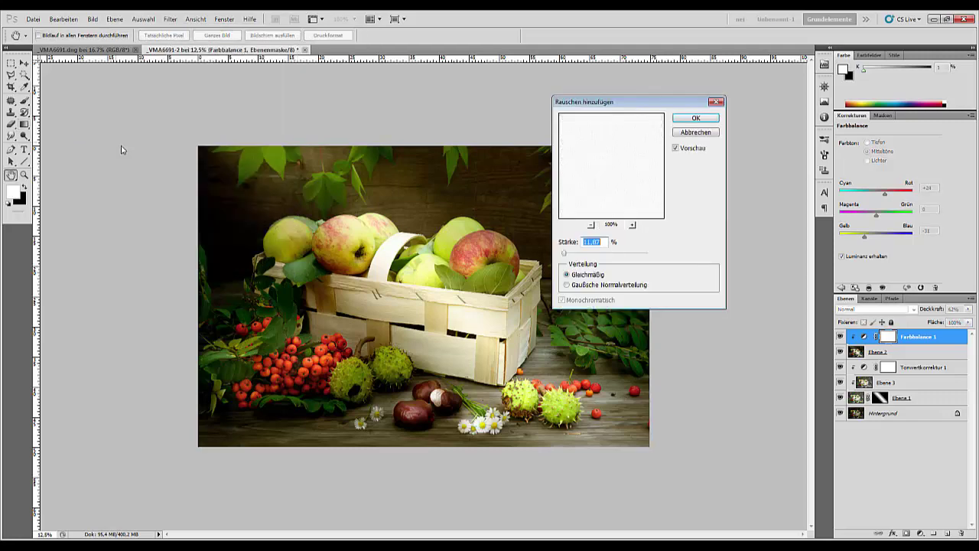
left_click_drag(565, 255, 620, 253)
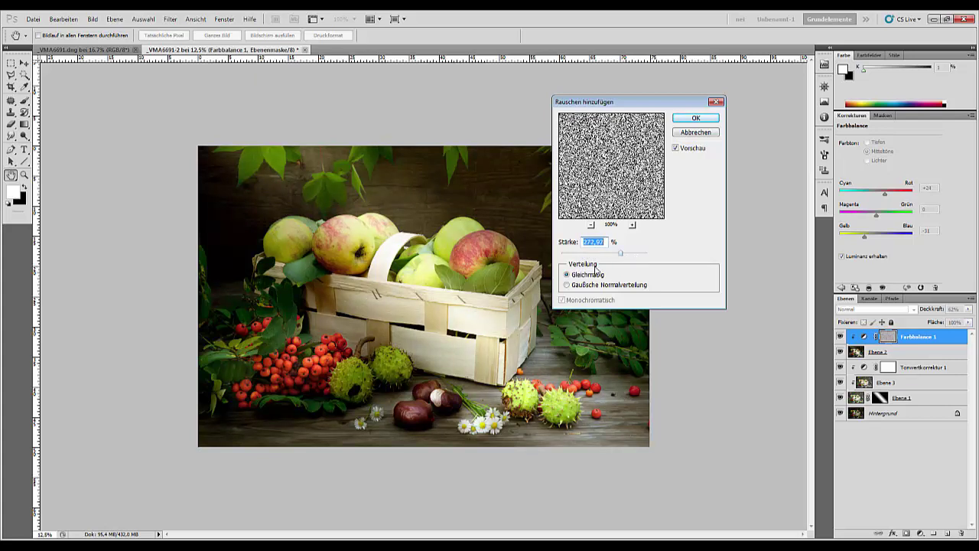
left_click(567, 285)
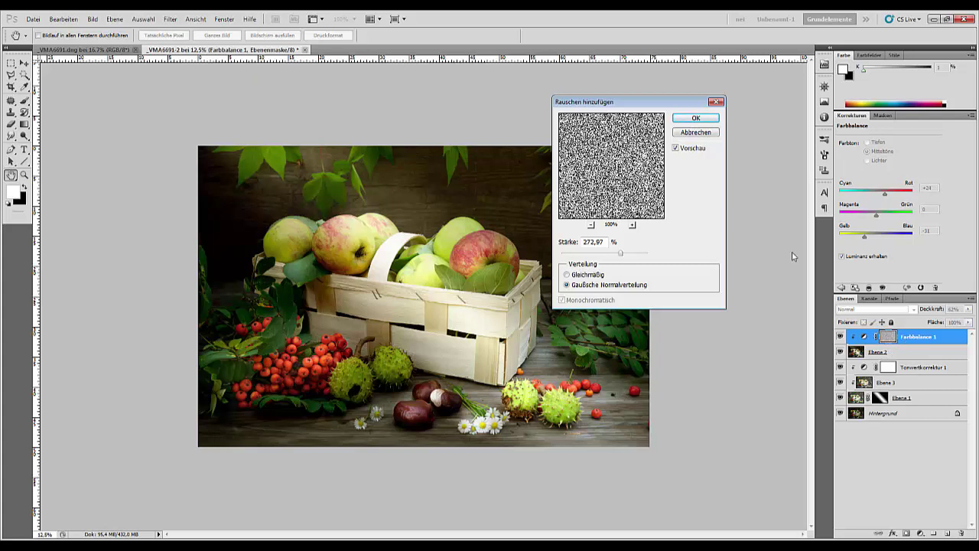
left_click(703, 133)
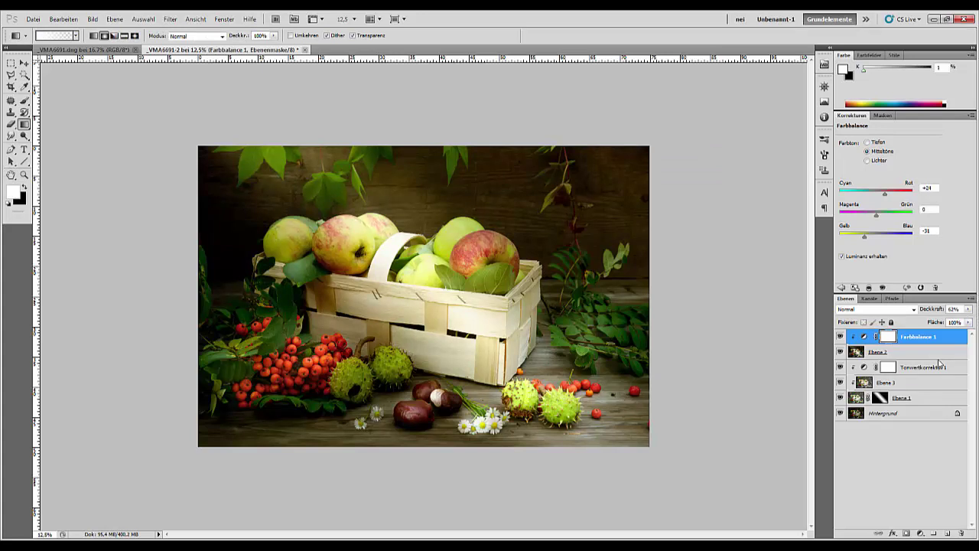
Duplicate Ebene 2 and merge the Farbbalance 1 adjustment down into the copy.
left_click_drag(880, 539, 948, 533)
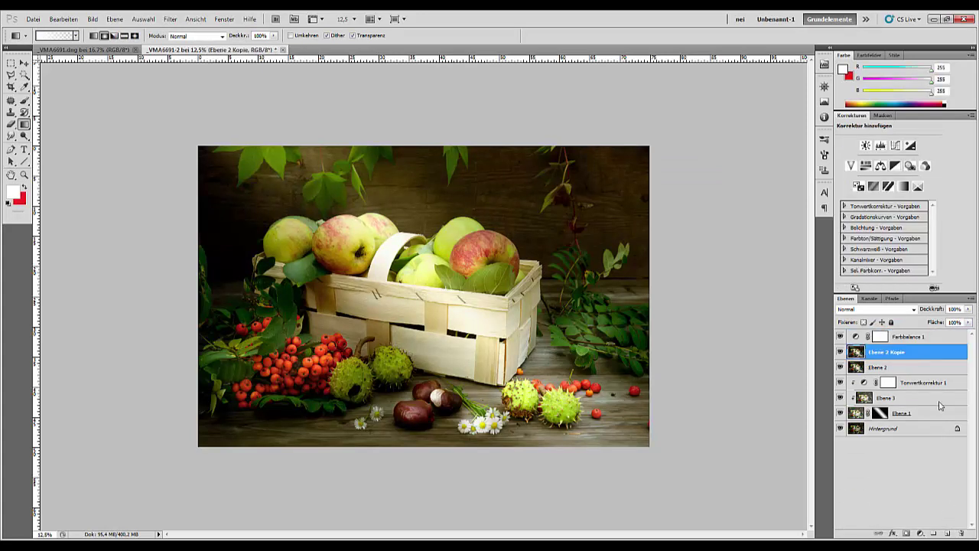
left_click(913, 340)
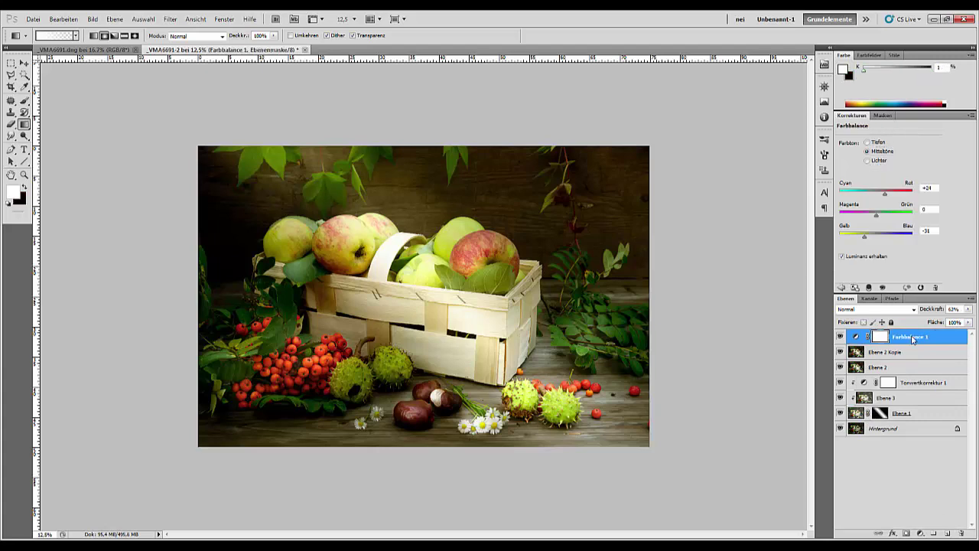
key("Delete")
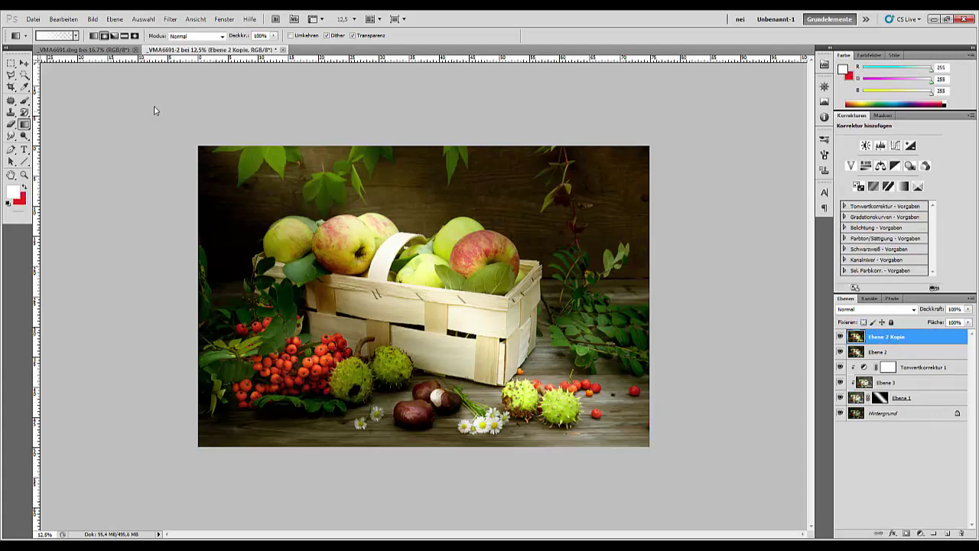
Start opening an additional image and browse to the Texturen folder inside FOTOS on the Toshiba (J:) drive.
left_click(162, 21)
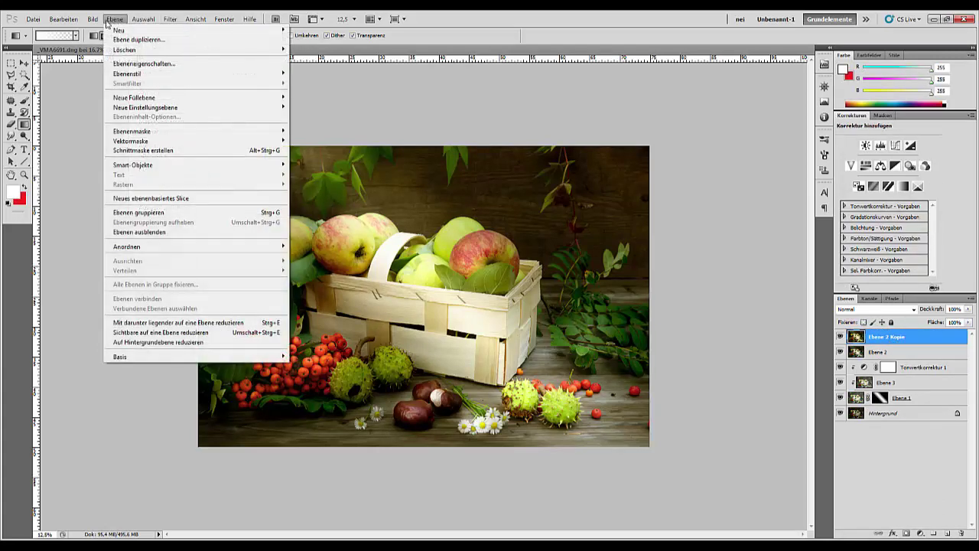
mouse_move(92, 22)
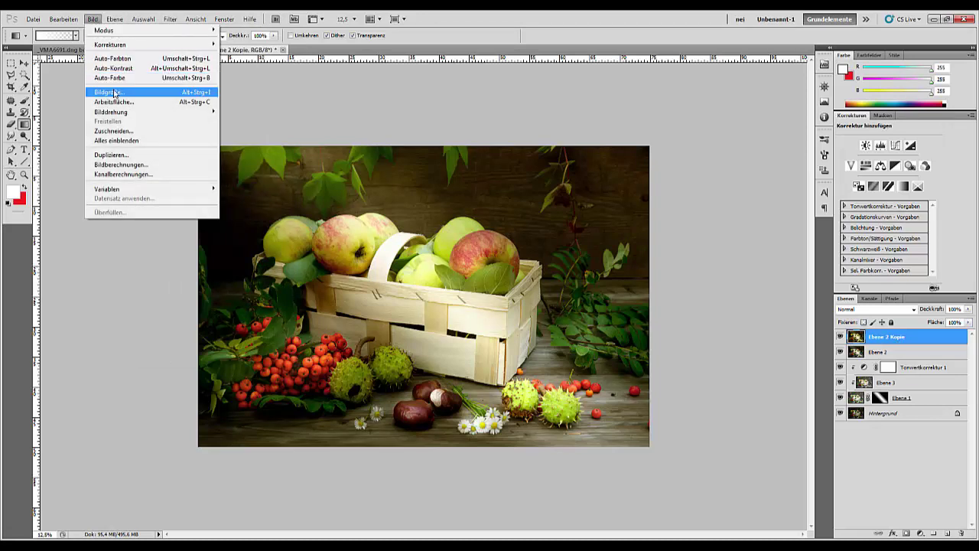
mouse_move(34, 19)
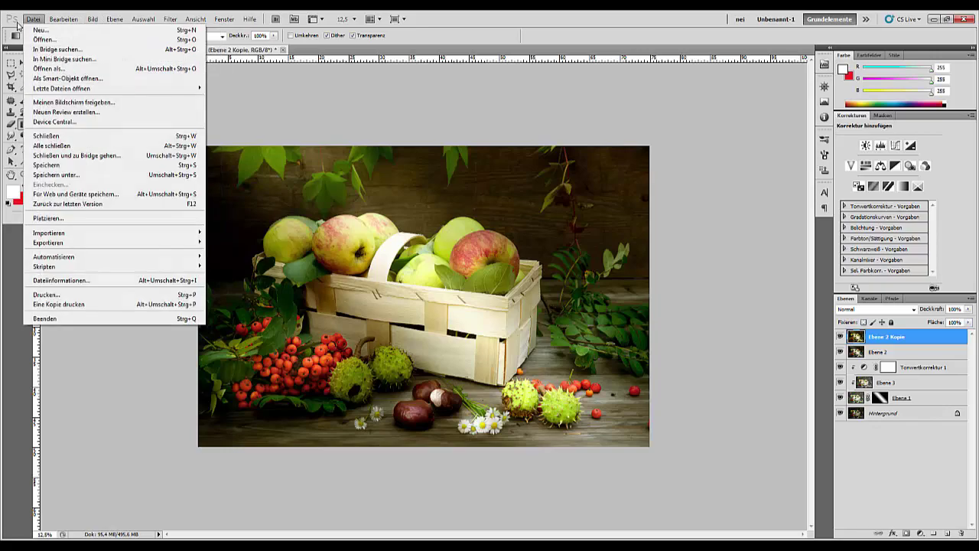
left_click(43, 41)
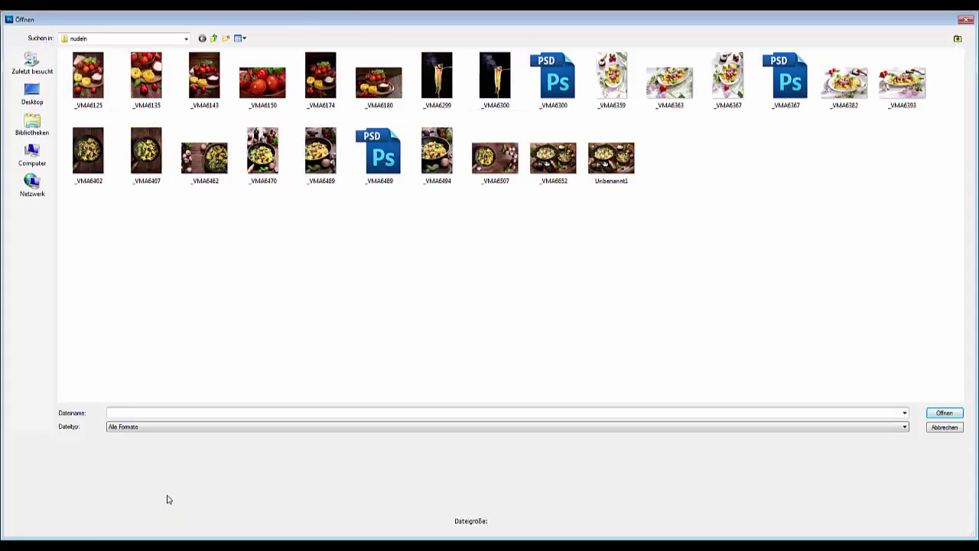
left_click(214, 39)
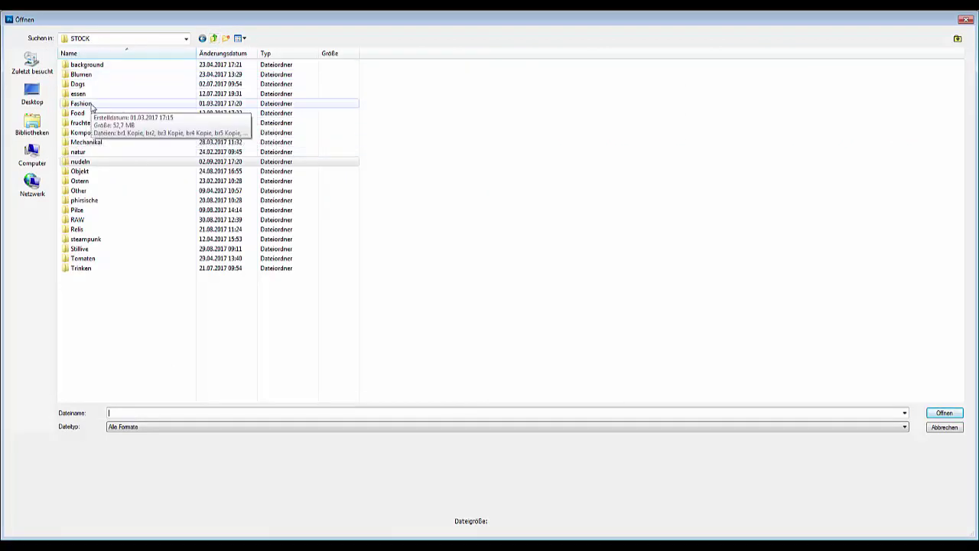
left_click(34, 157)
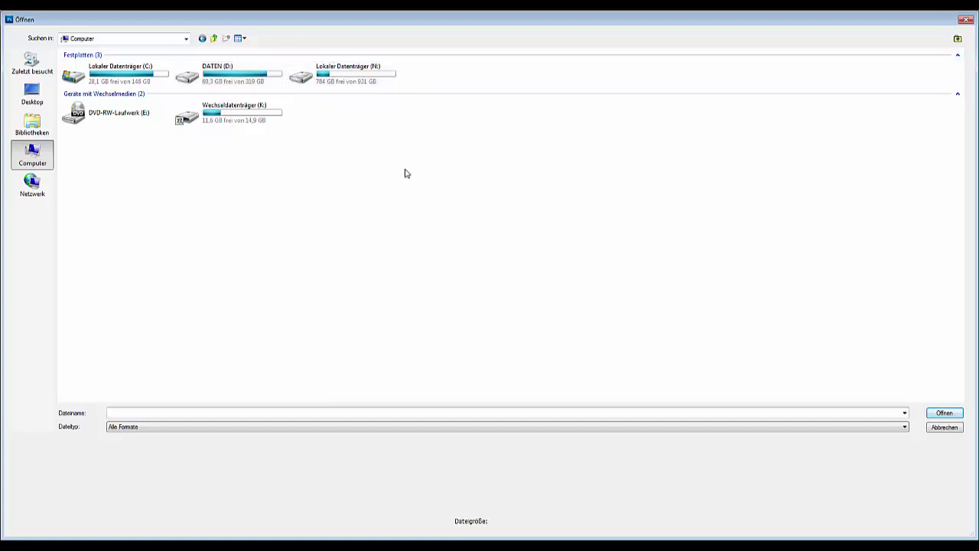
double_click(354, 79)
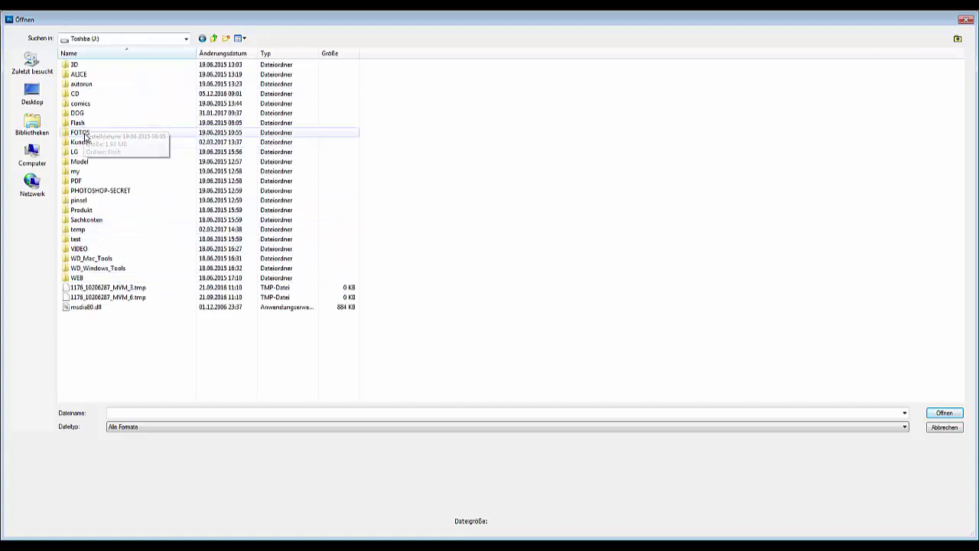
double_click(80, 133)
scroll(89, 363, "down", 5)
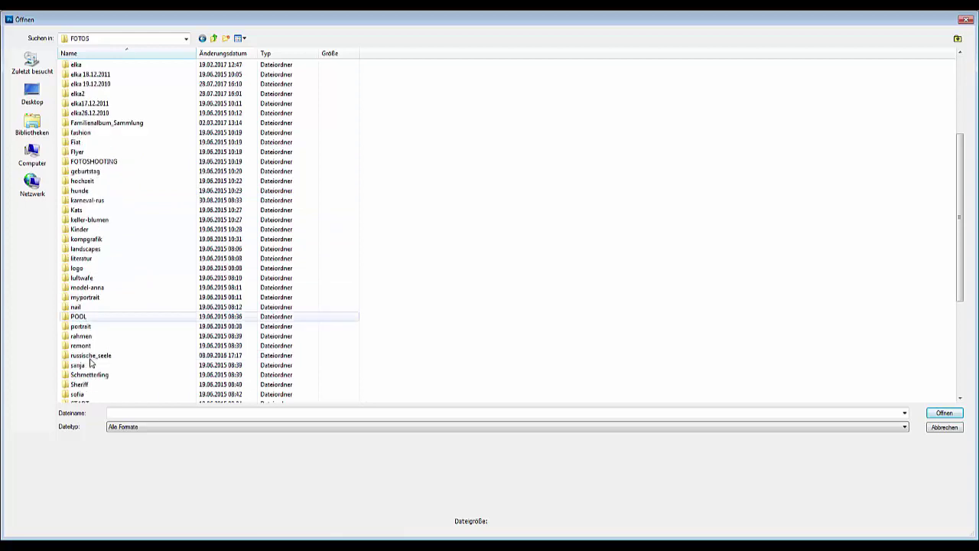
scroll(90, 363, "down", 3)
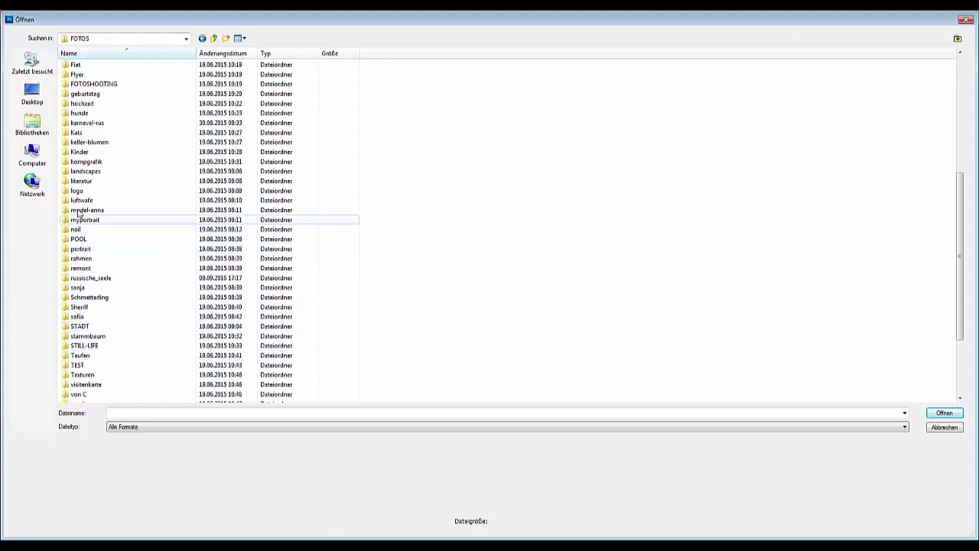
scroll(92, 276, "down", 2)
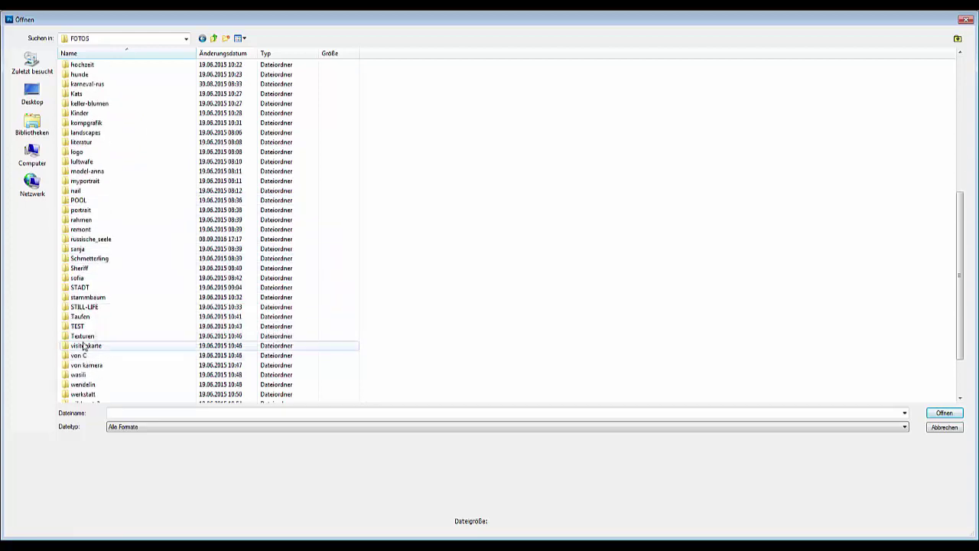
double_click(81, 336)
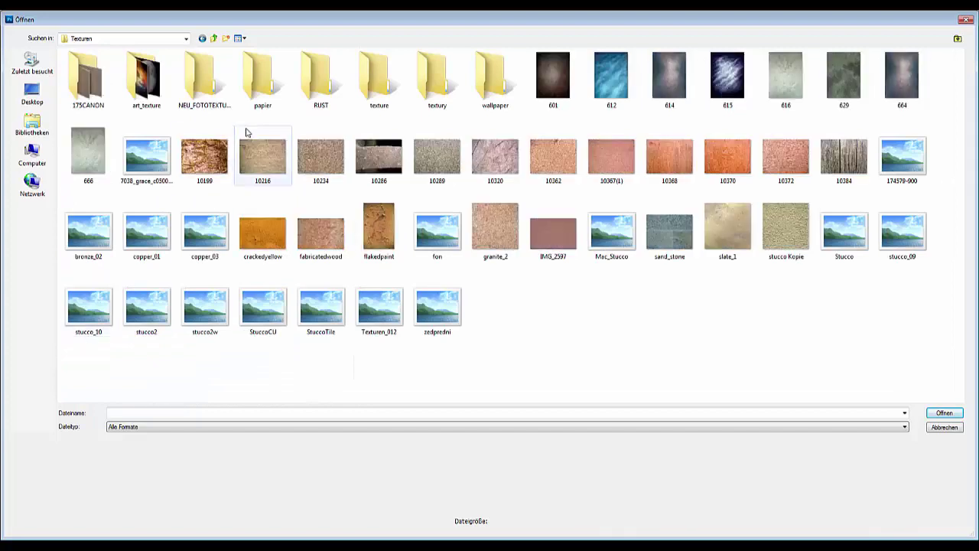
Open the Textur-264 image from the art_texture folder.
double_click(151, 91)
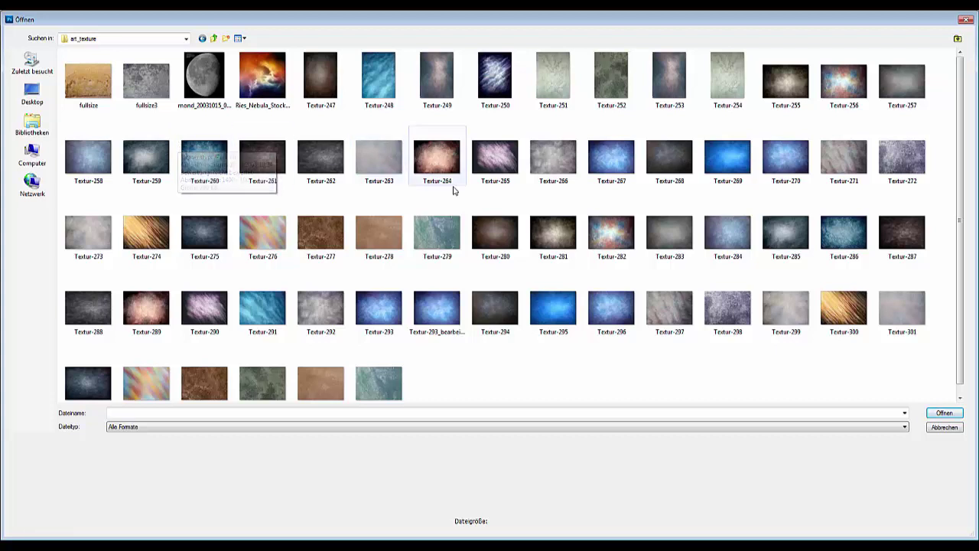
left_click(437, 165)
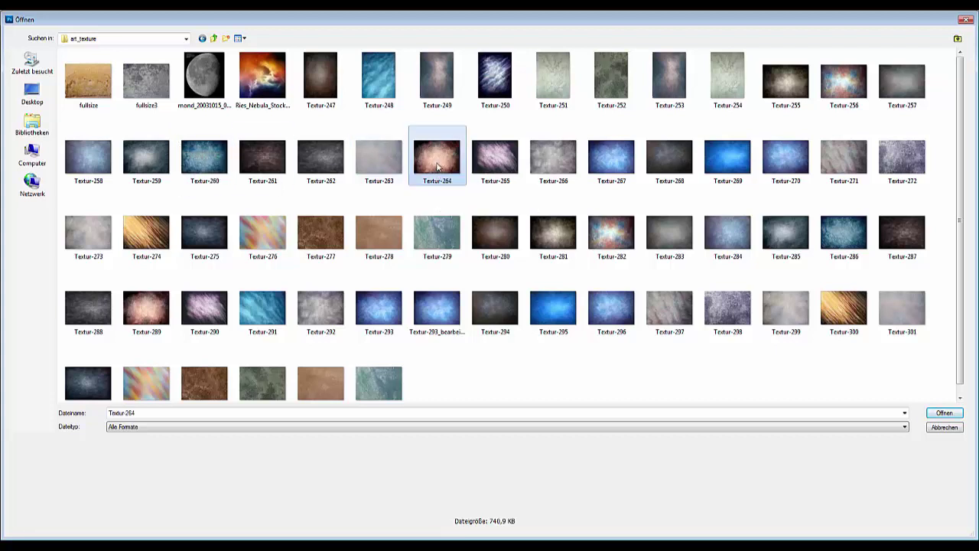
left_click(947, 413)
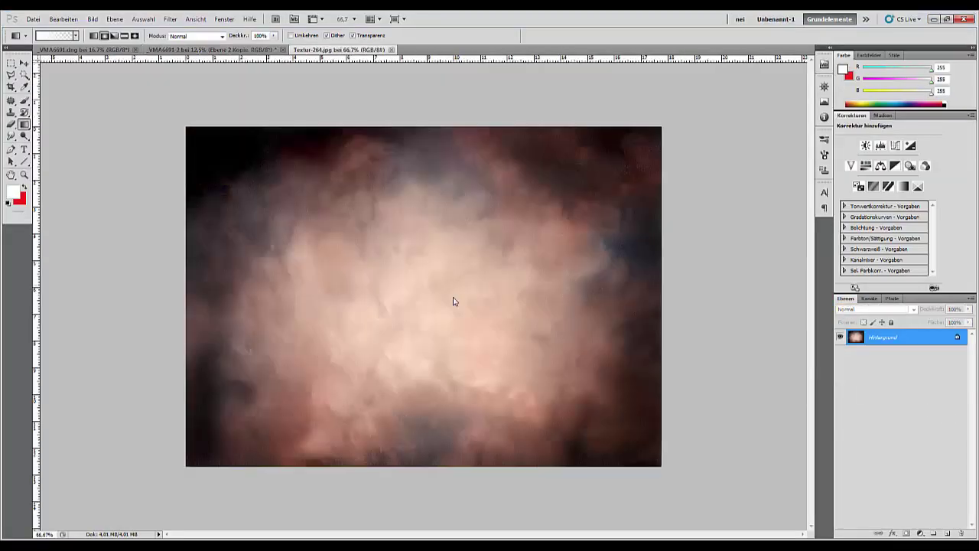
Return to the _VMA6691-2 document and duplicate the whole image with its layers under the suggested name.
left_click(243, 51)
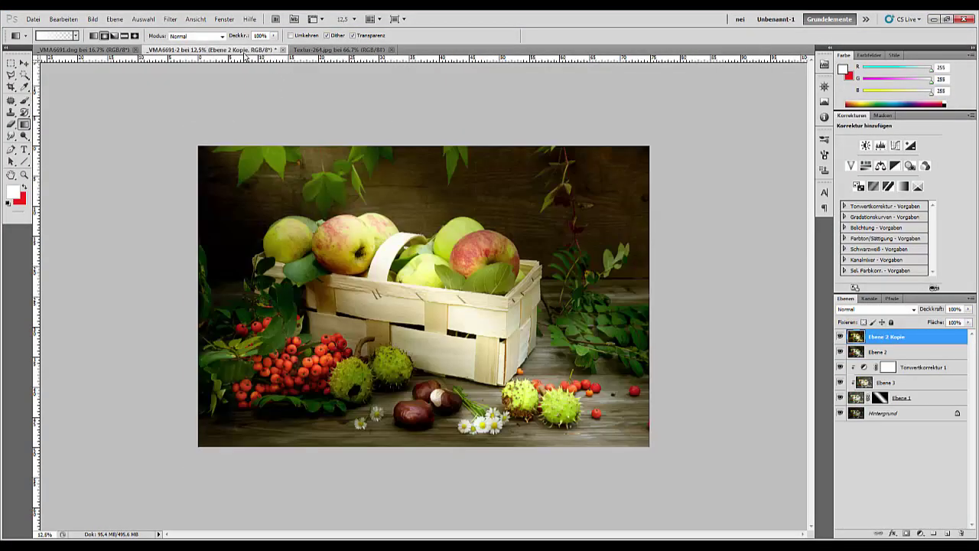
left_click(93, 19)
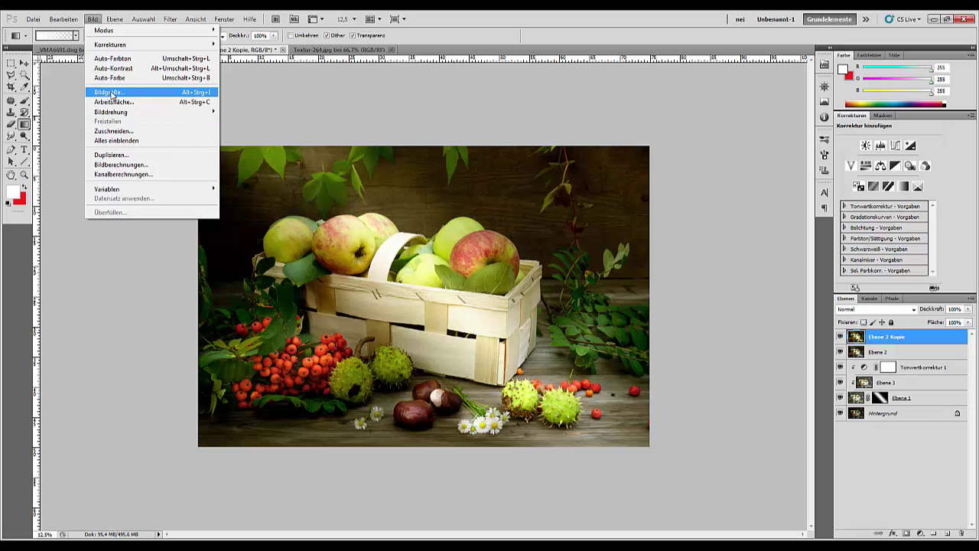
left_click(107, 154)
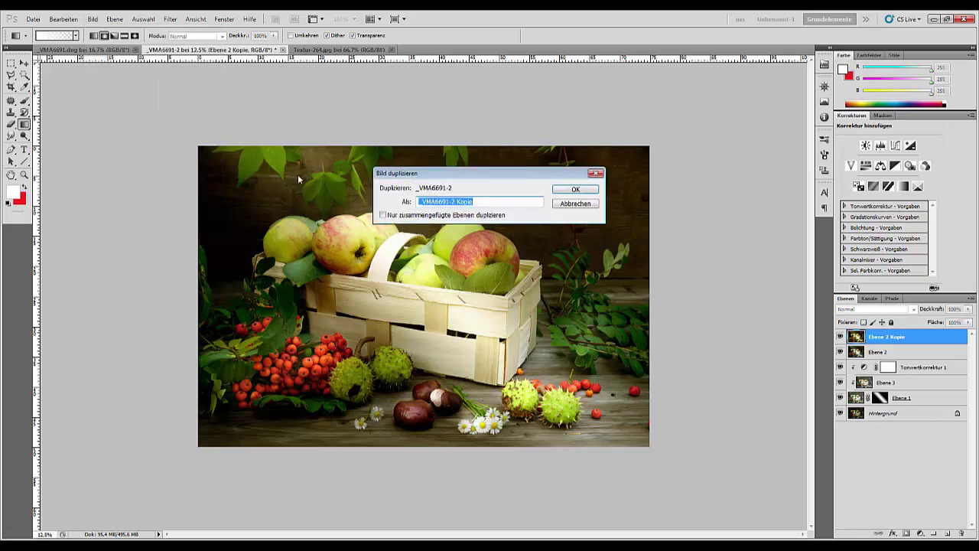
left_click(567, 191)
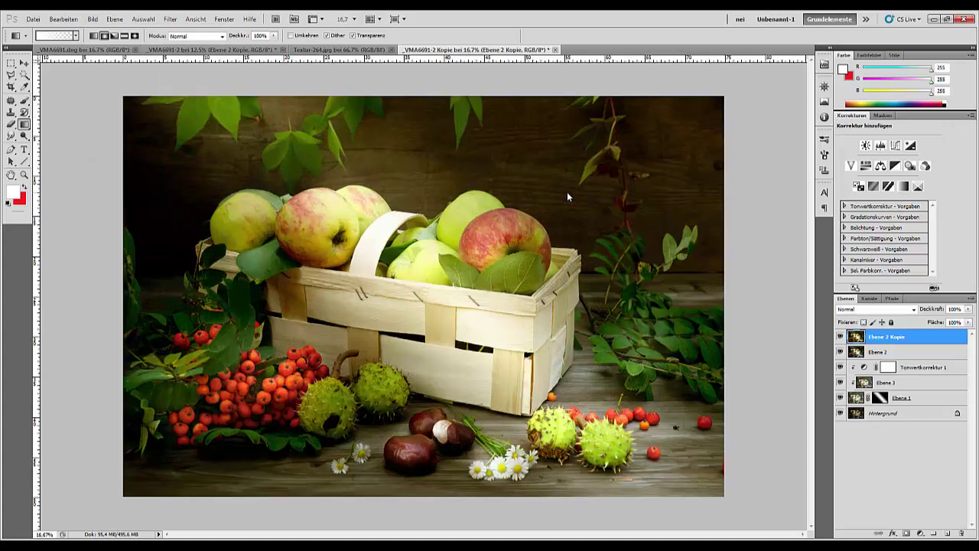
Resize the duplicated image to a width of 3000 pixels with proportions kept.
left_click(91, 18)
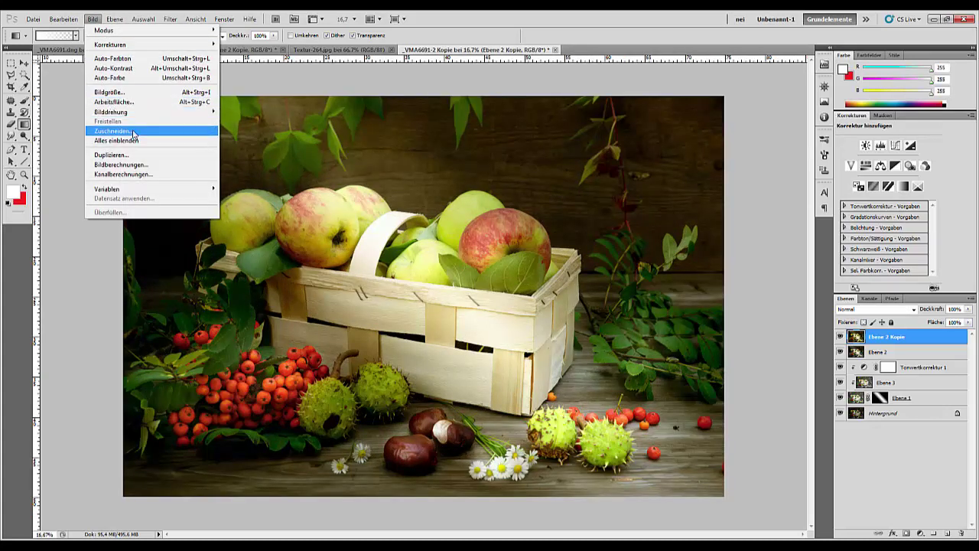
left_click(121, 93)
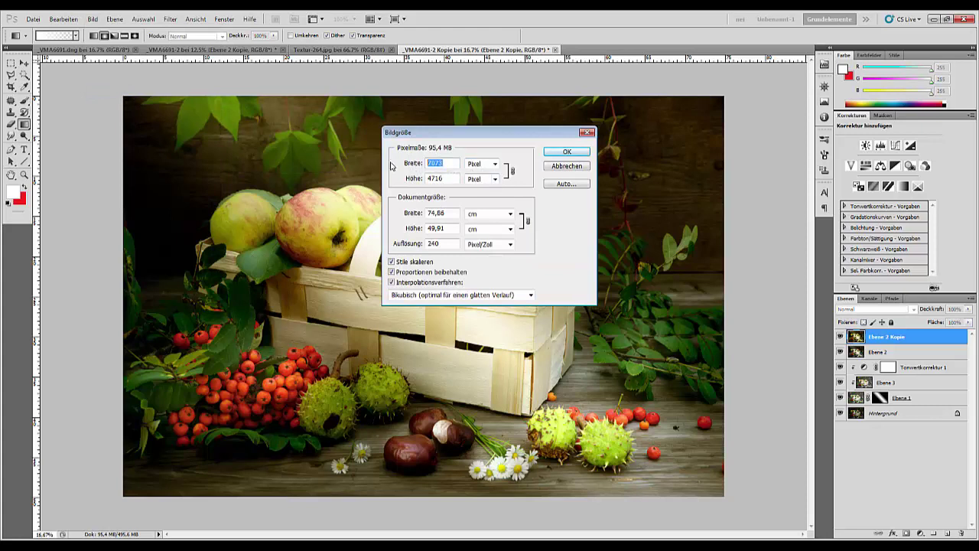
type("3000")
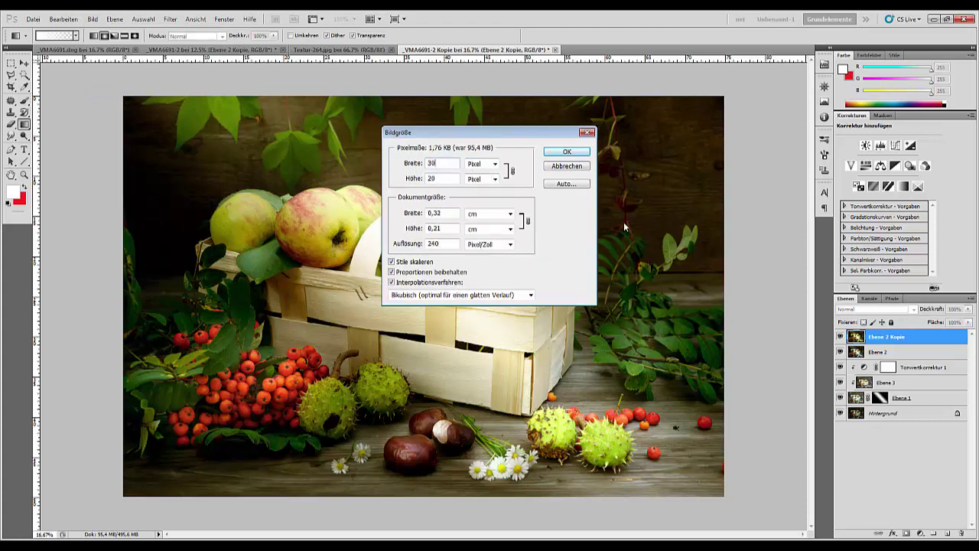
left_click(569, 152)
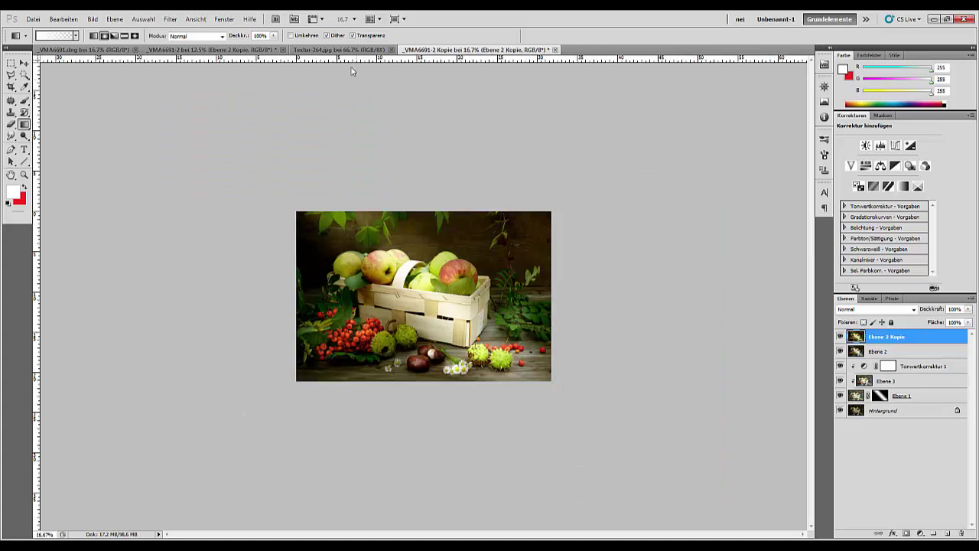
Paste the Textur-264 image into the _VMA6691-2 Kopie document, scale it to about 219%, and position it to cover the whole picture.
left_click(325, 49)
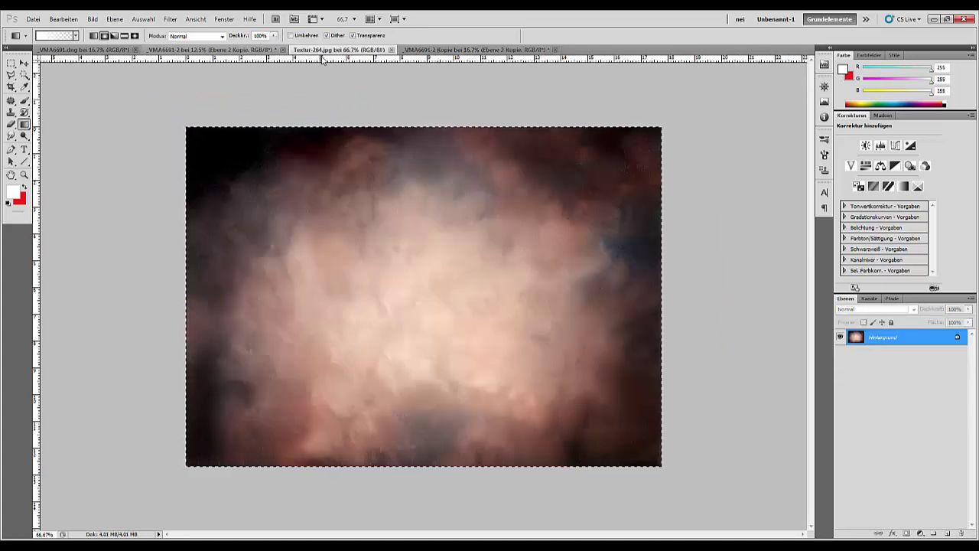
left_click(442, 50)
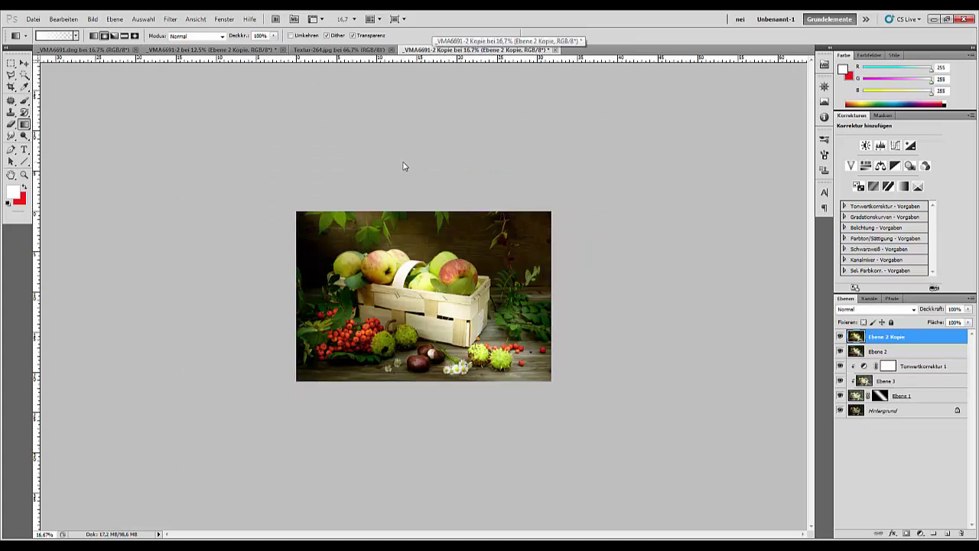
key("ctrl+v")
key("ctrl+t")
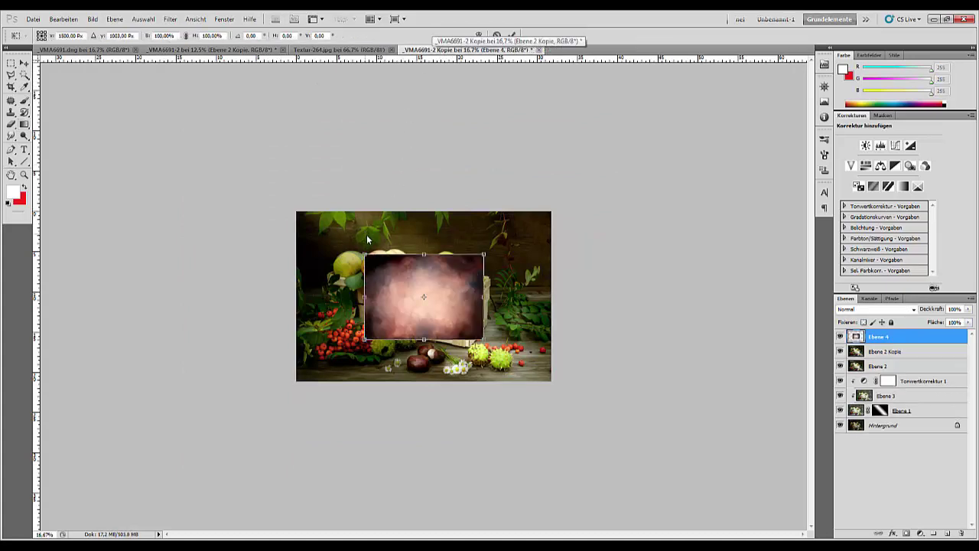
left_click_drag(484, 254, 627, 150)
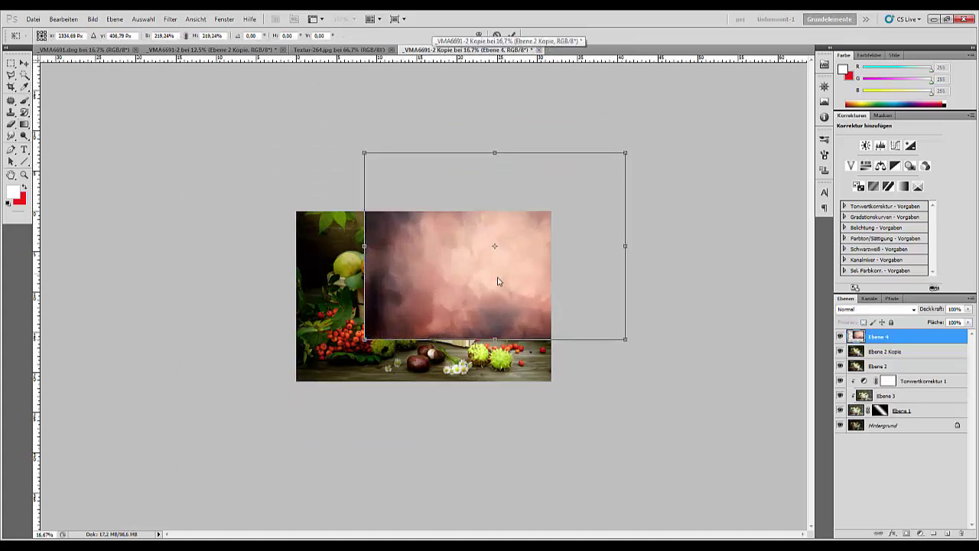
left_click_drag(498, 280, 425, 325)
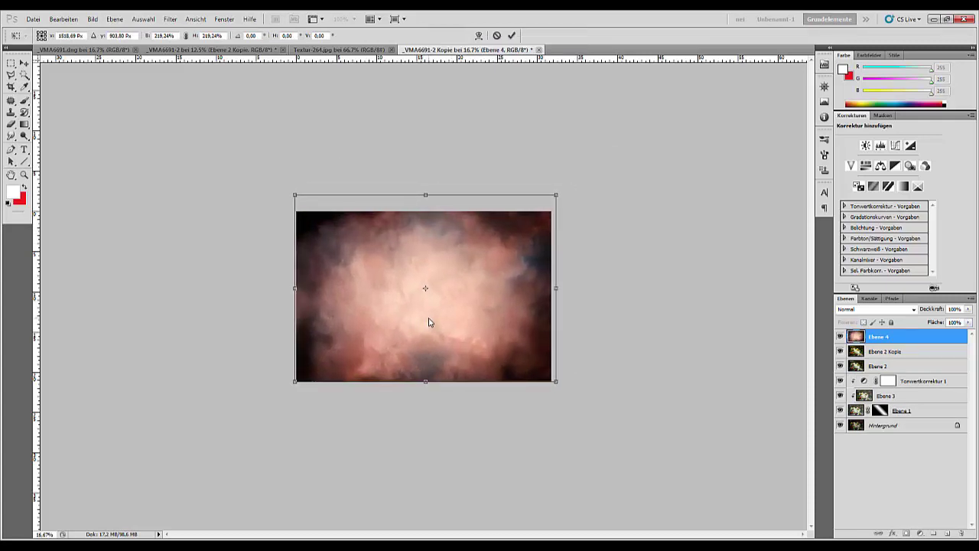
key("Return")
key("g")
Try out blend modes on the texture layer and set it to Weiches Licht.
left_click(872, 314)
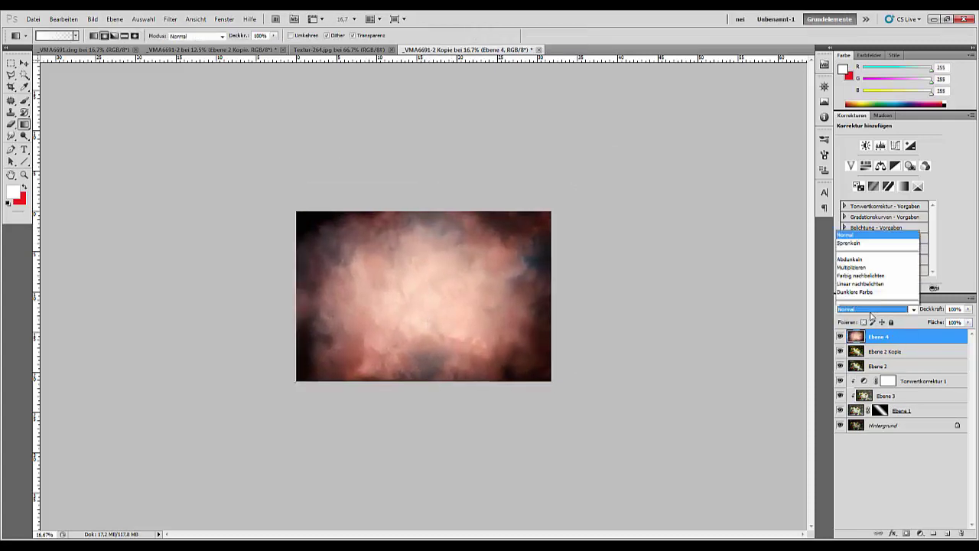
left_click(870, 315)
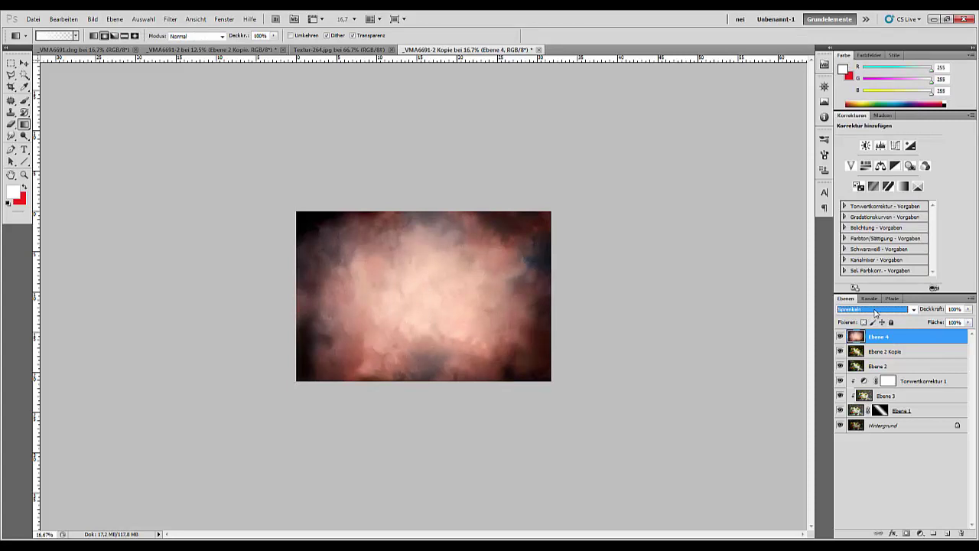
key("Down")
key("Down")
key("Down")
key("Down")
key("Down")
key("Down")
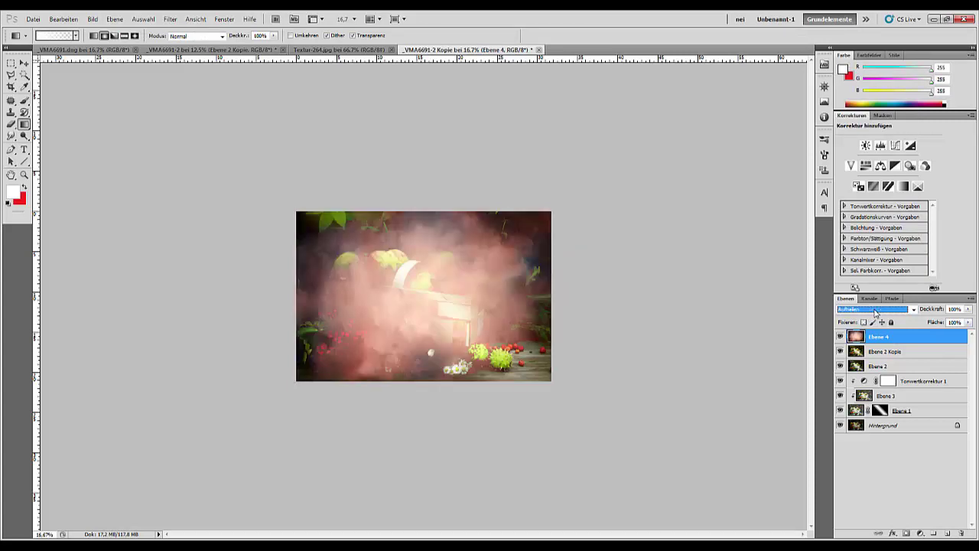
key("Down")
key("Down")
key("Down")
key("Down")
key("Down")
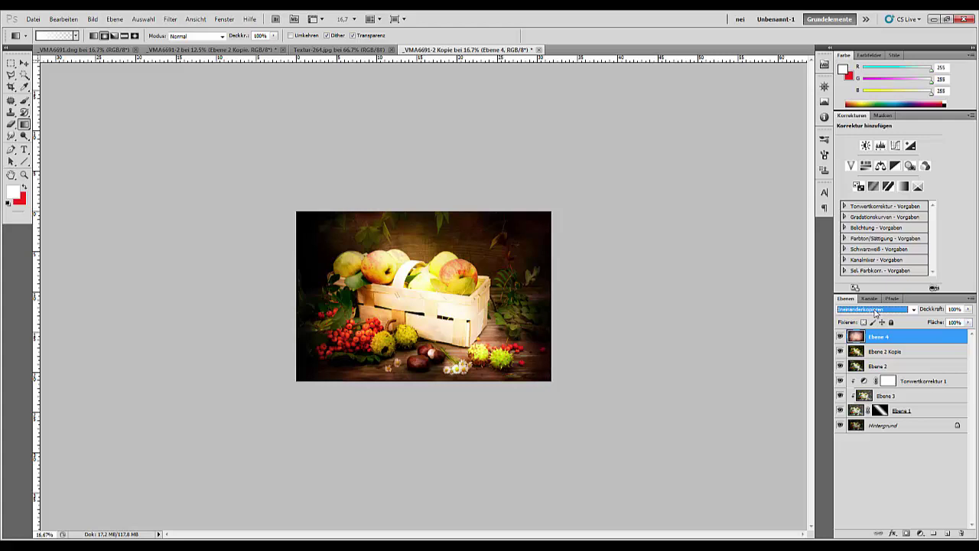
key("Down")
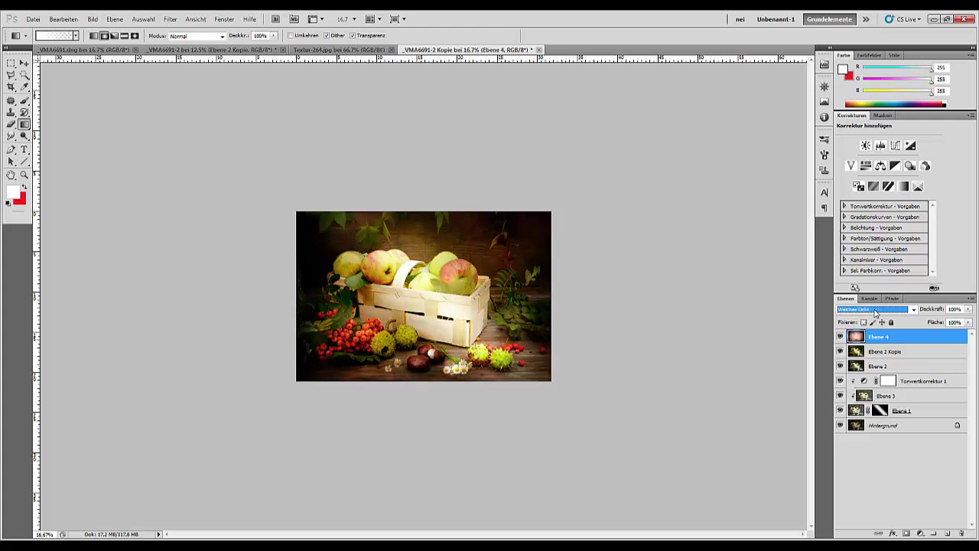
Reduce the texture layer's opacity to 49% and delete the layer.
key("ctrl+plus")
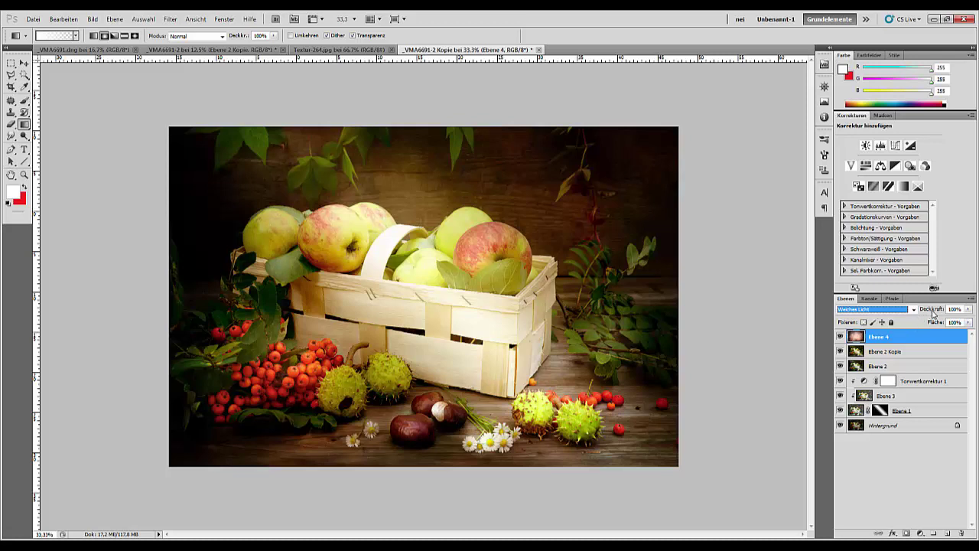
mouse_move(934, 310)
left_mouse_down()
mouse_move(899, 315)
mouse_move(923, 315)
left_mouse_up()
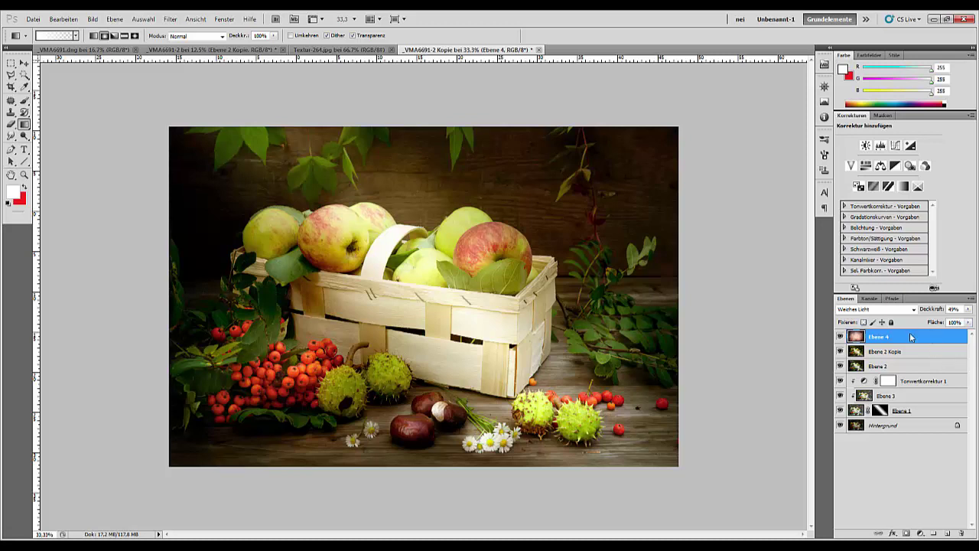
key("Delete")
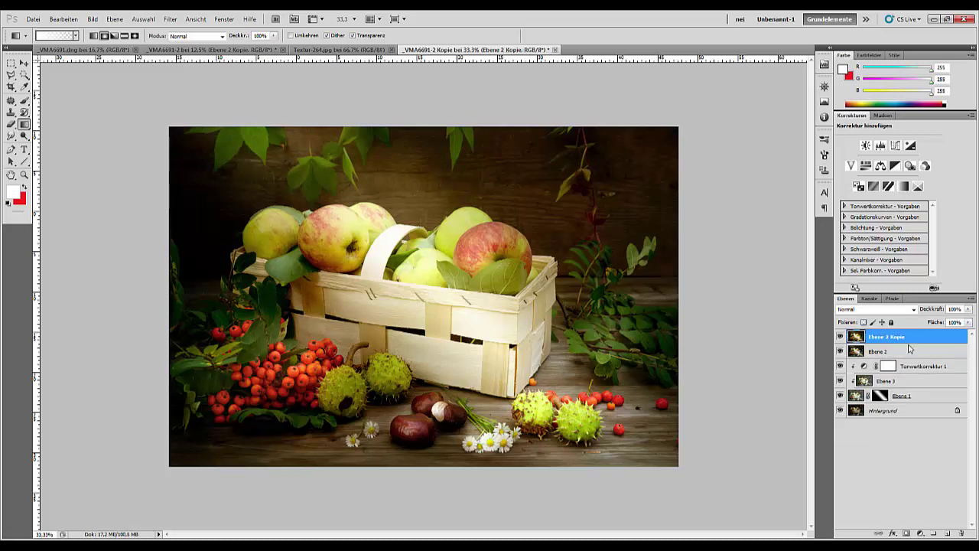
Apply the Rauschen hinzufügen filter to Ebene 2 Kopie with 10,5% strength, Gleichmäßig distribution and Monochromatisch.
left_click(170, 21)
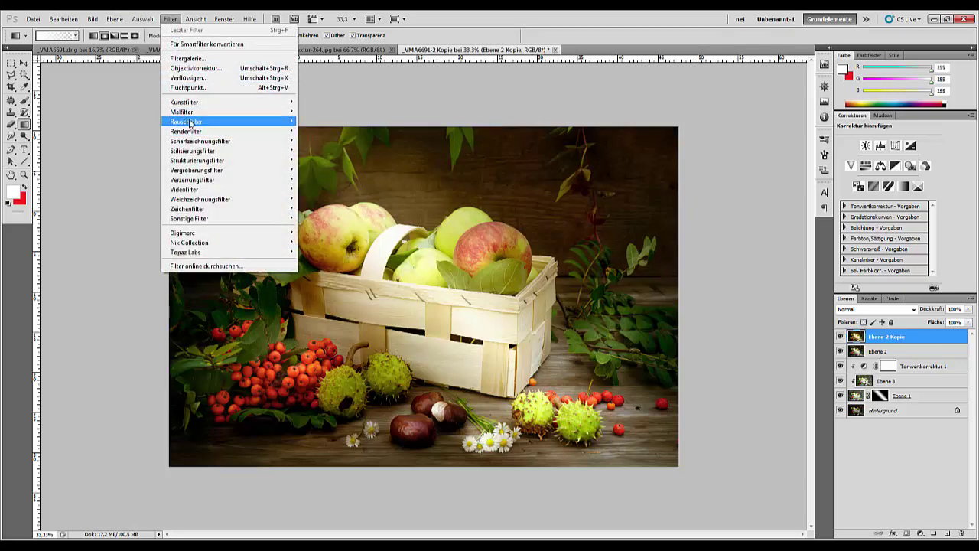
mouse_move(190, 123)
left_click(115, 141)
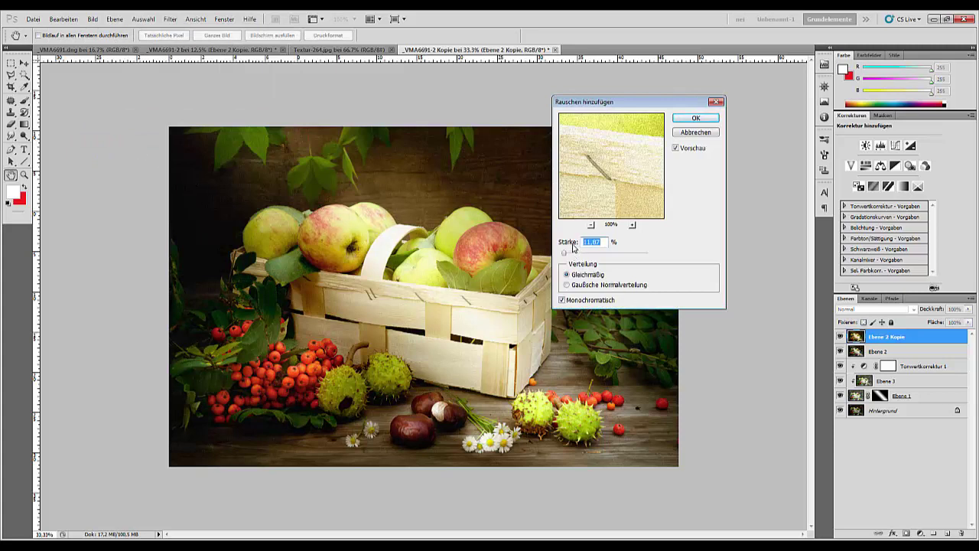
left_click_drag(573, 246, 562, 245)
left_click(567, 284)
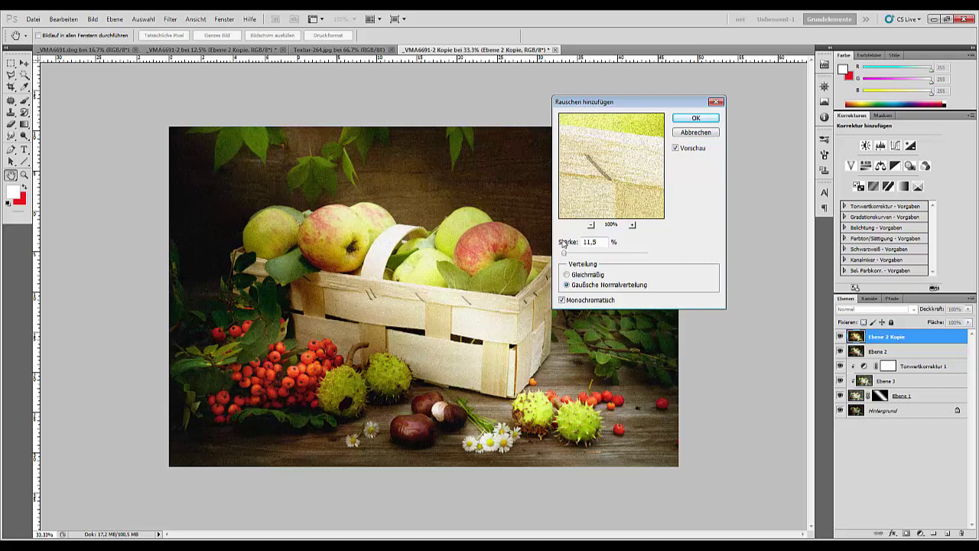
left_click_drag(567, 245, 548, 248)
left_click(567, 275)
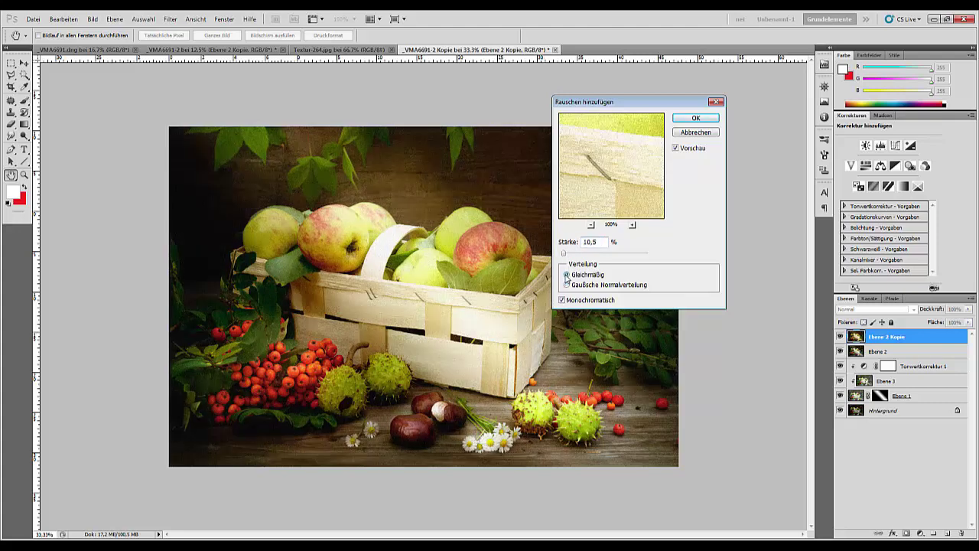
left_click(696, 119)
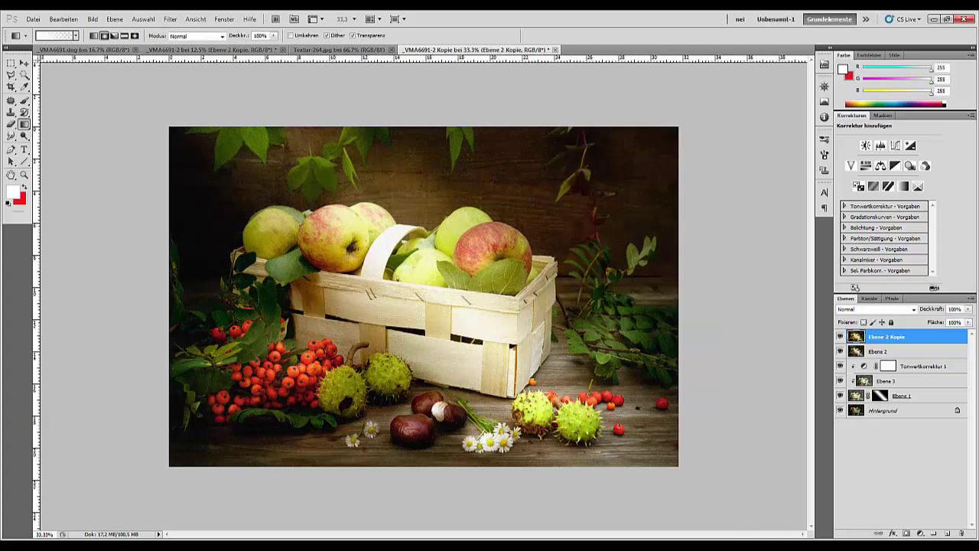
Examine the added noise on the apples and basket up close and at full-image view.
key("ctrl+plus")
key("ctrl+plus")
key("ctrl+plus")
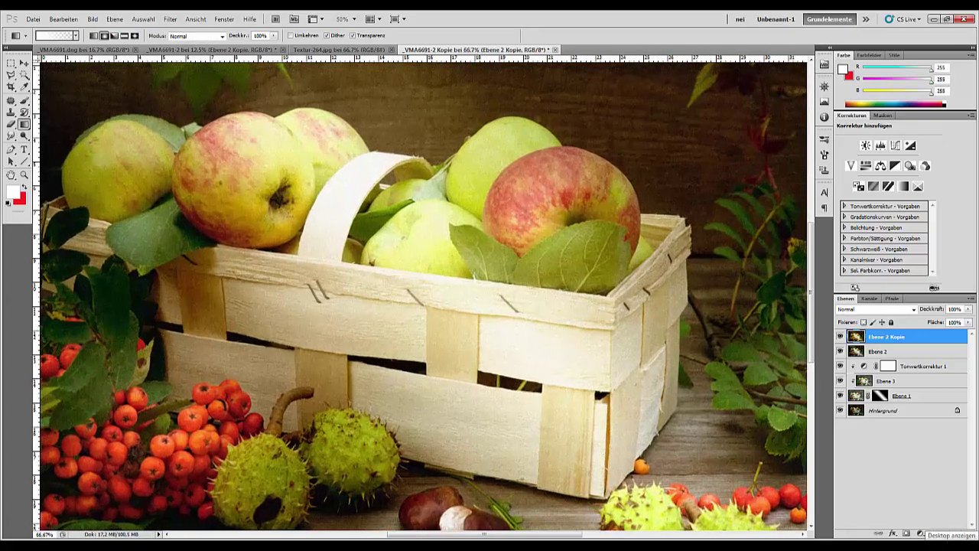
key("ctrl+minus")
key("ctrl+minus")
key("ctrl+minus")
key("ctrl+minus")
key("ctrl+minus")
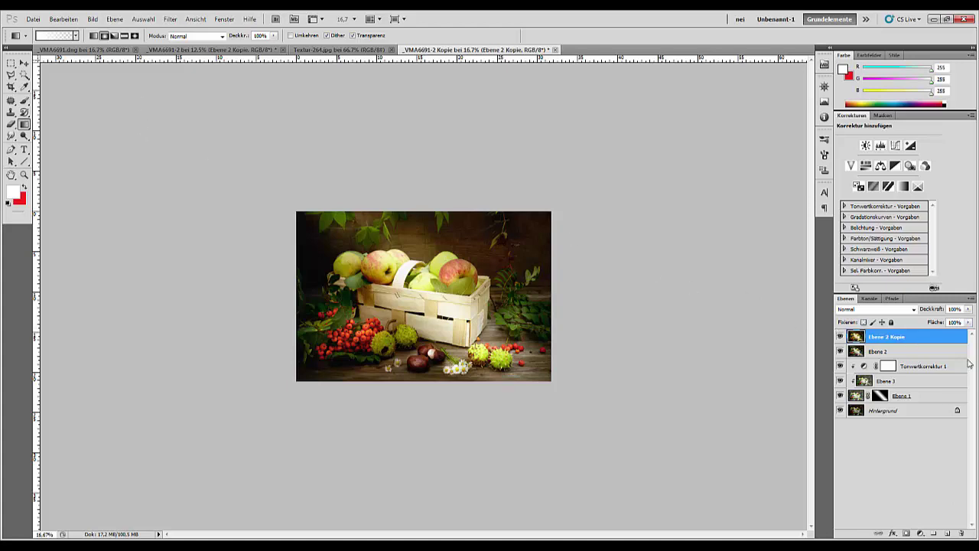
Duplicate Ebene 2 Kopie and add a clipped Tonwertkorrektur adjustment with midtones 1,35 and white point 243.
left_click_drag(922, 342, 947, 533)
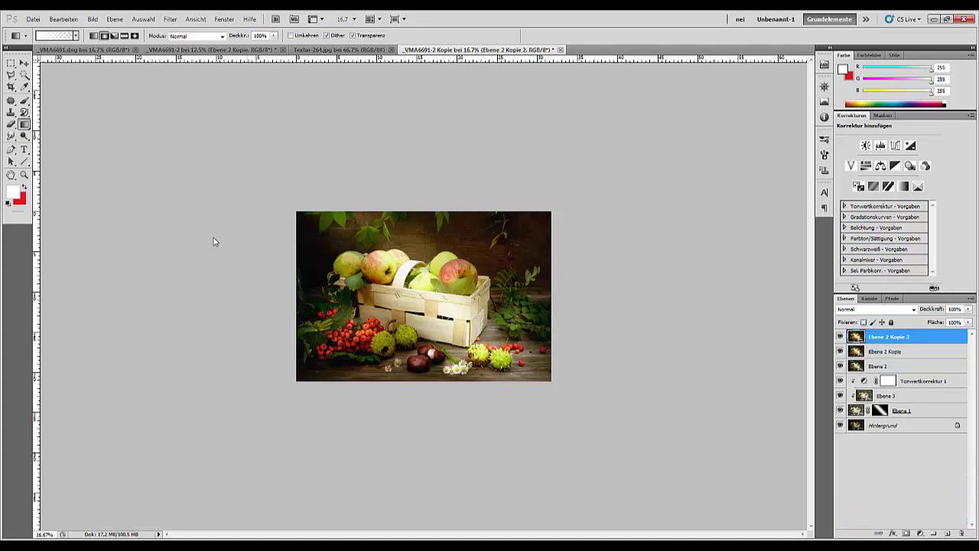
left_click(881, 145)
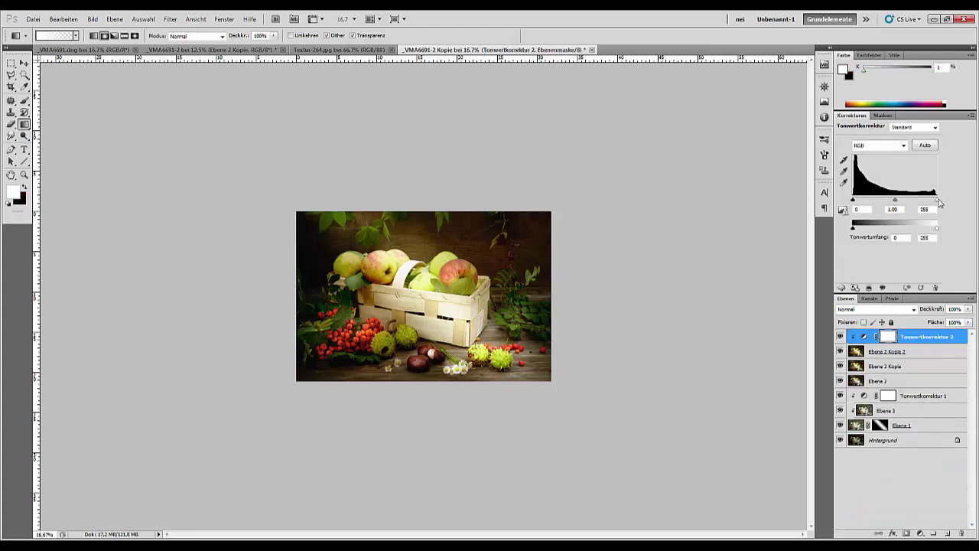
left_click_drag(938, 201, 884, 202)
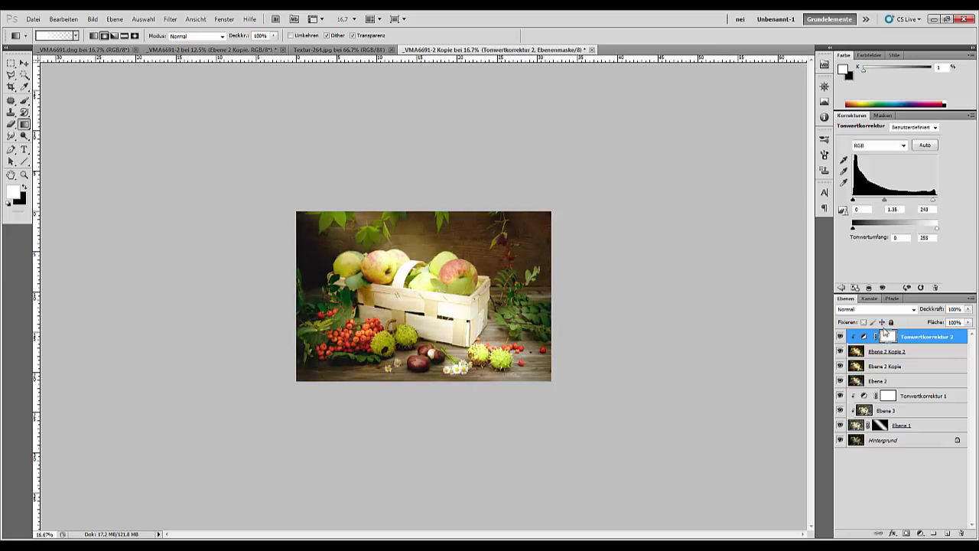
Invert the Tonwertkorrektur 2 mask to black and draw white reflected gradients on it as diagonal light rays over the image's upper right.
key("ctrl+i")
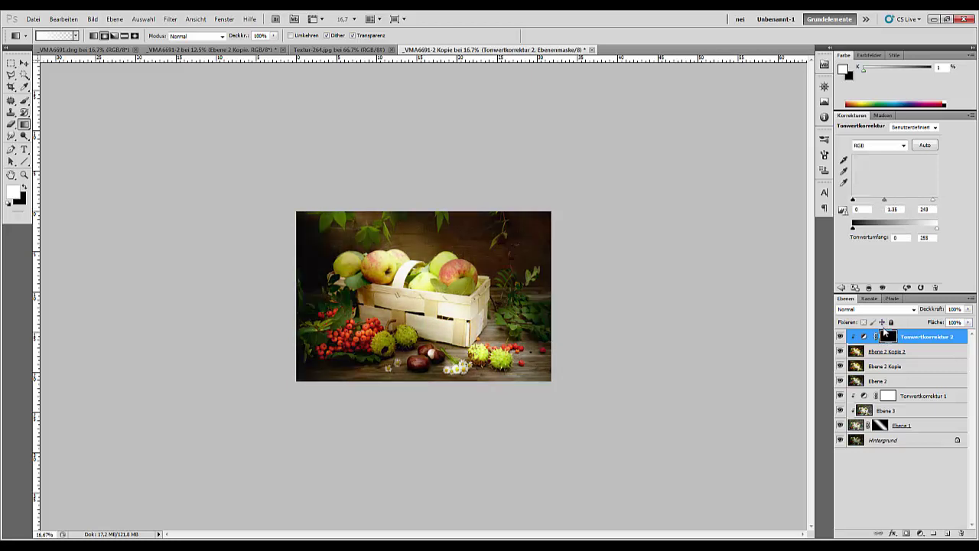
left_click(24, 135)
left_click(23, 124)
left_click(125, 36)
left_click_drag(463, 219, 442, 227)
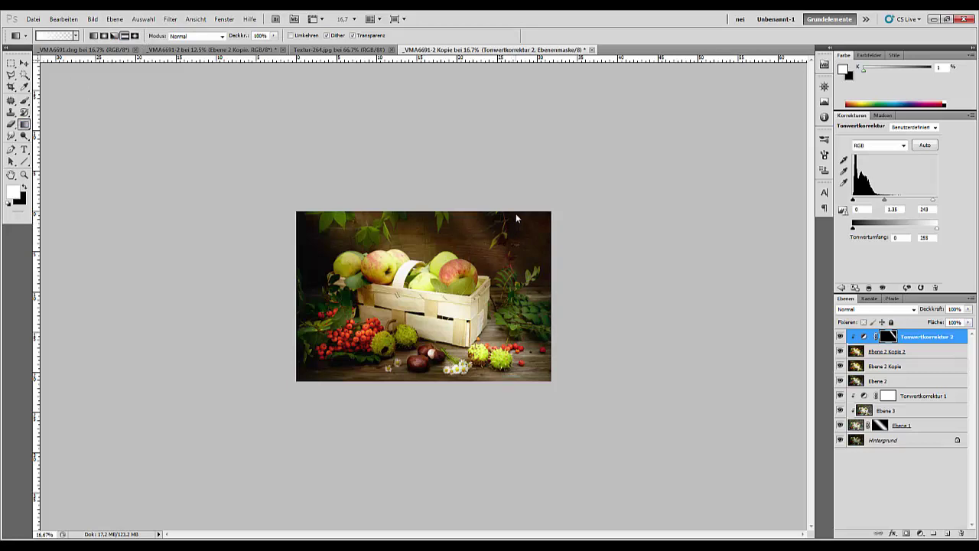
left_click_drag(516, 219, 475, 299)
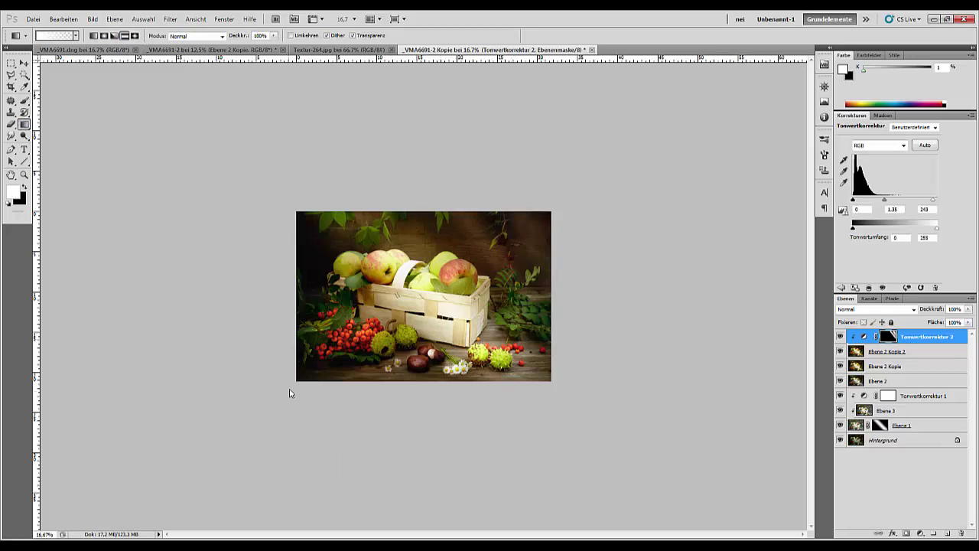
Brighten the area around the berries and chestnut burrs with radial gradients on the Tonwertkorrektur 2 mask.
left_click(104, 36)
left_click_drag(347, 337, 388, 358)
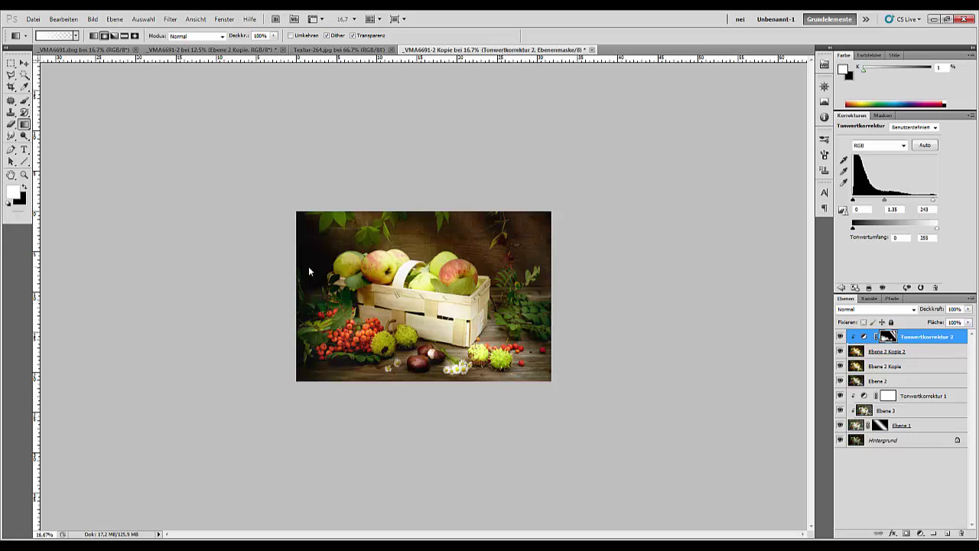
mouse_move(331, 545)
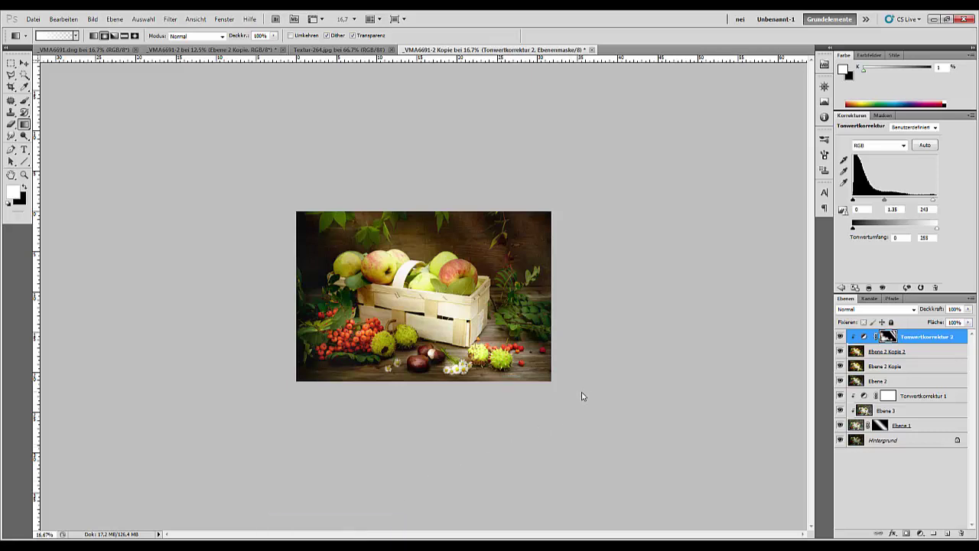
Stamp all visible layers into a new top layer and compare the result with the original Hintergrund layer.
key("ctrl+alt+shift+e")
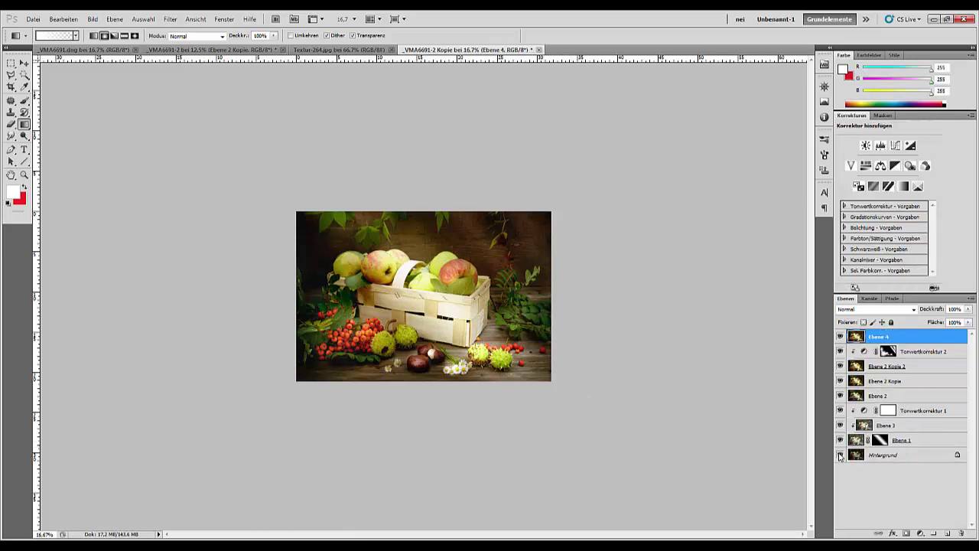
left_click(840, 456, "alt")
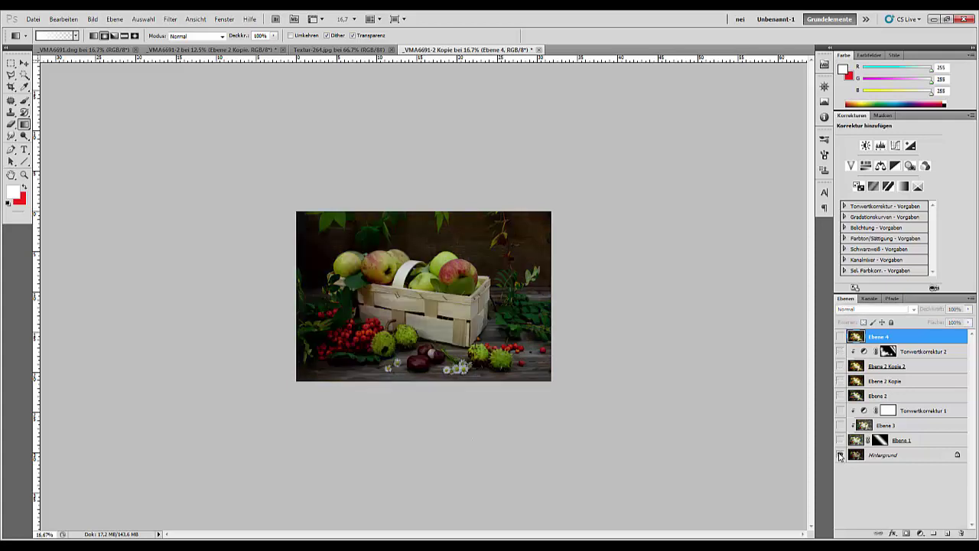
left_click(840, 456, "alt")
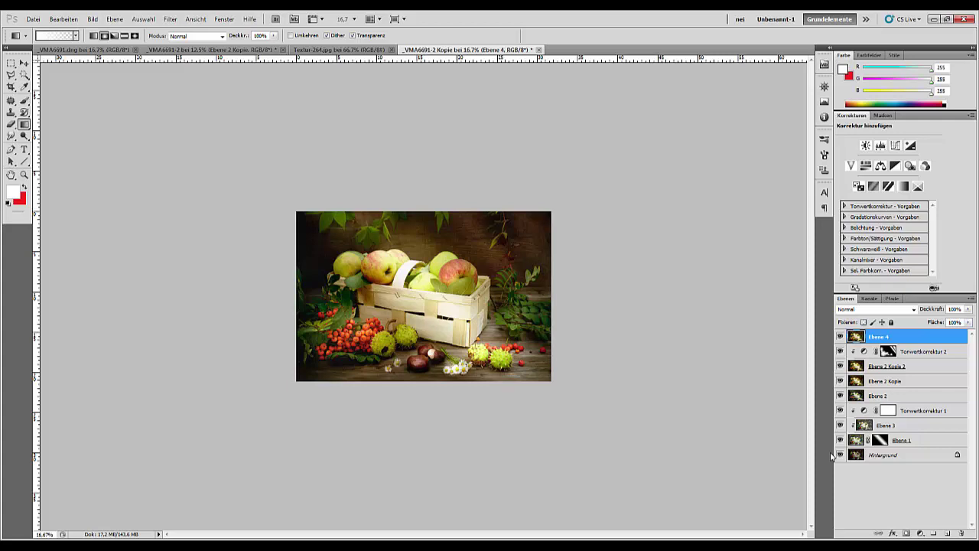
Hide all layers above Ebene 2 to review the earlier state, and switch to the _VMA6691-2 document for comparison.
key("ctrl+plus")
key("ctrl+plus")
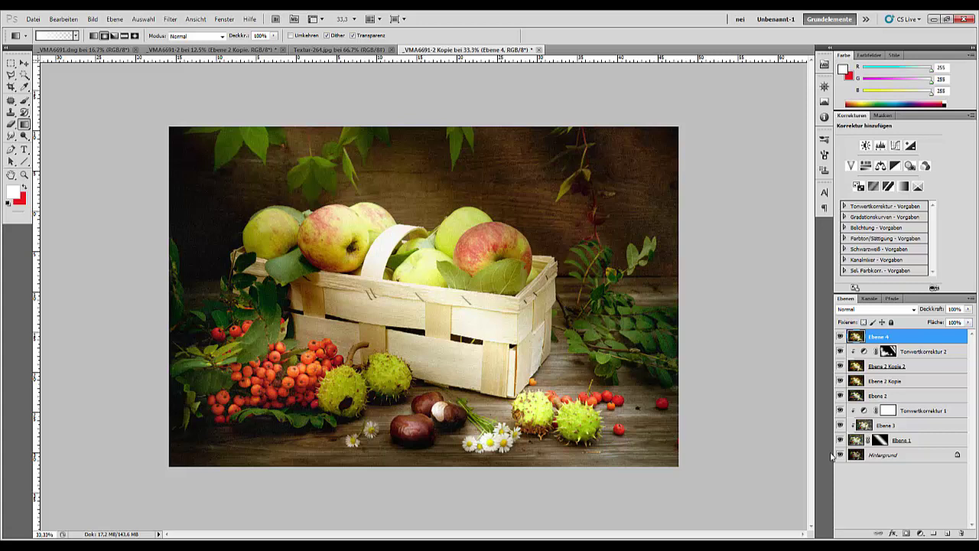
left_click_drag(840, 337, 840, 353)
left_click(840, 381)
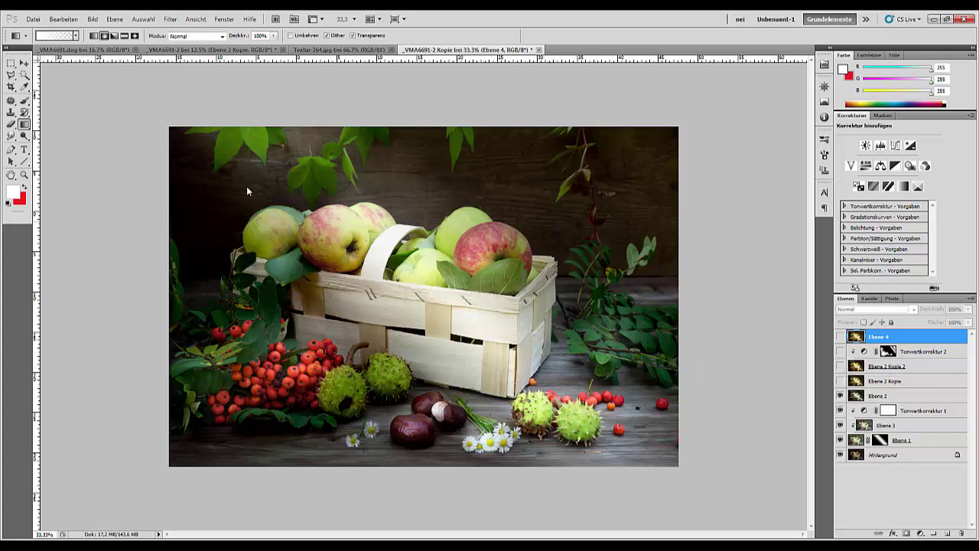
left_click(311, 51)
left_click(237, 51)
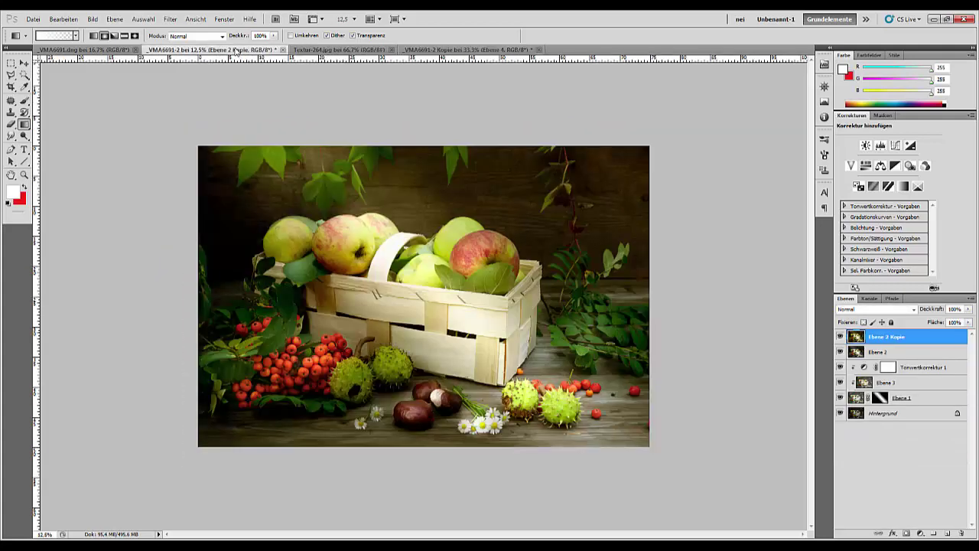